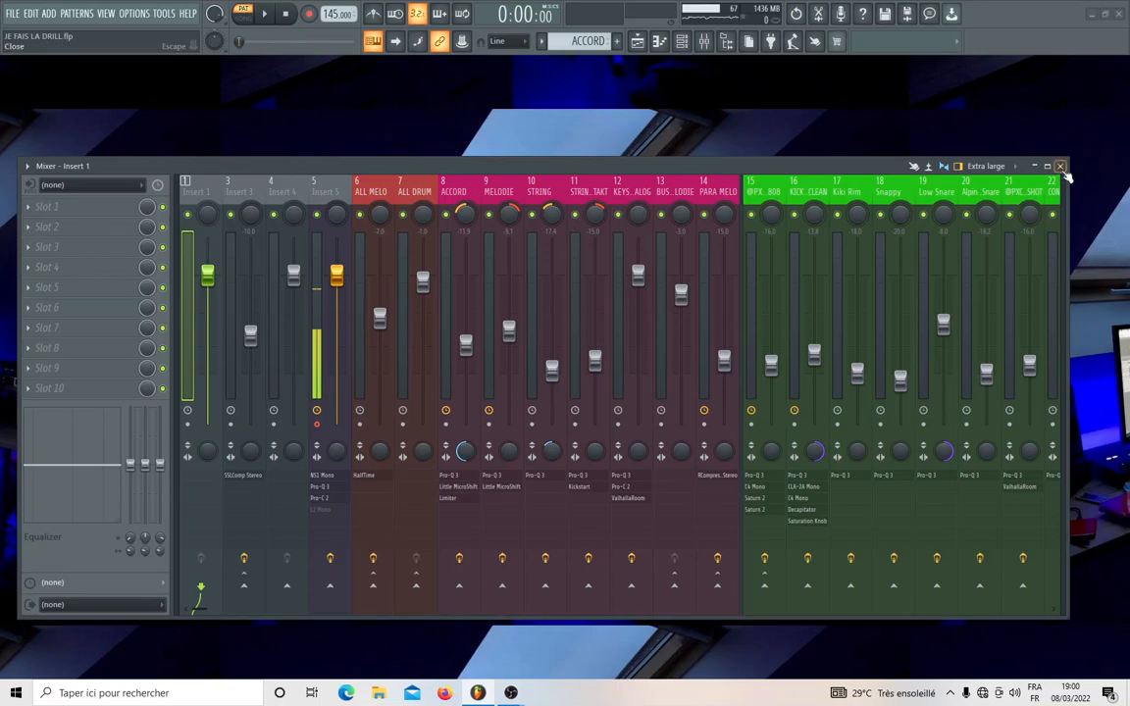
Open the ACCORD notes from the channel rack in the piano roll, look them over and close the piano roll
{"action": "key", "text": "F6"}
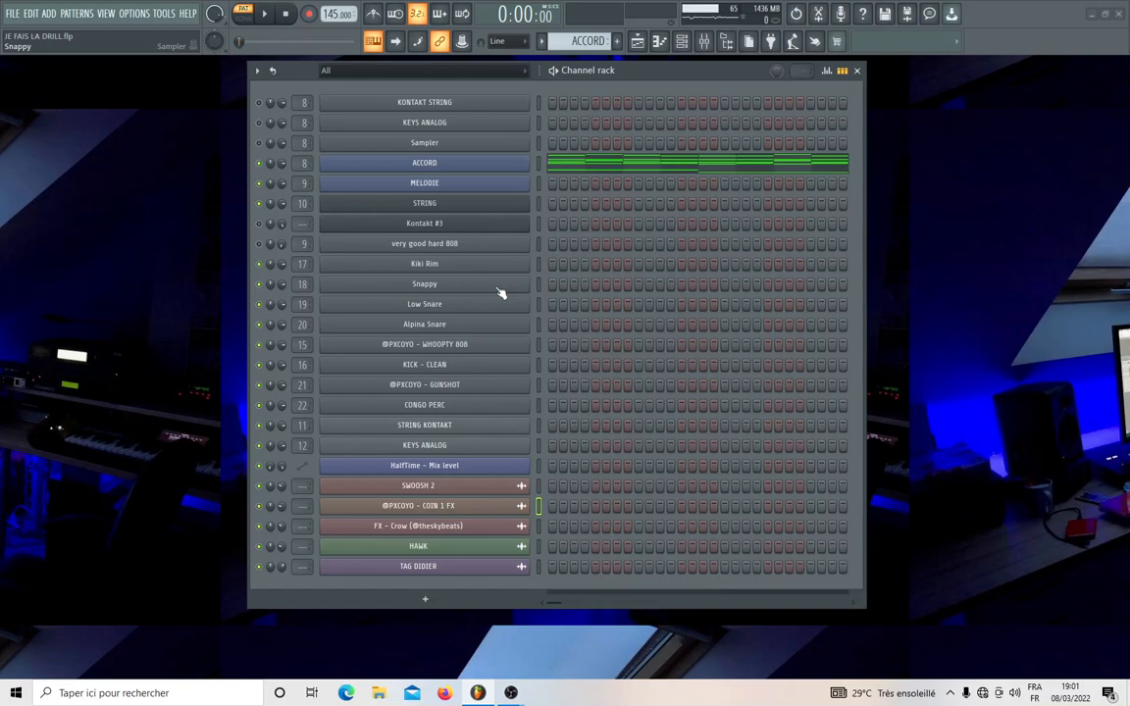
{"action": "left_click", "coordinate": [618, 177]}
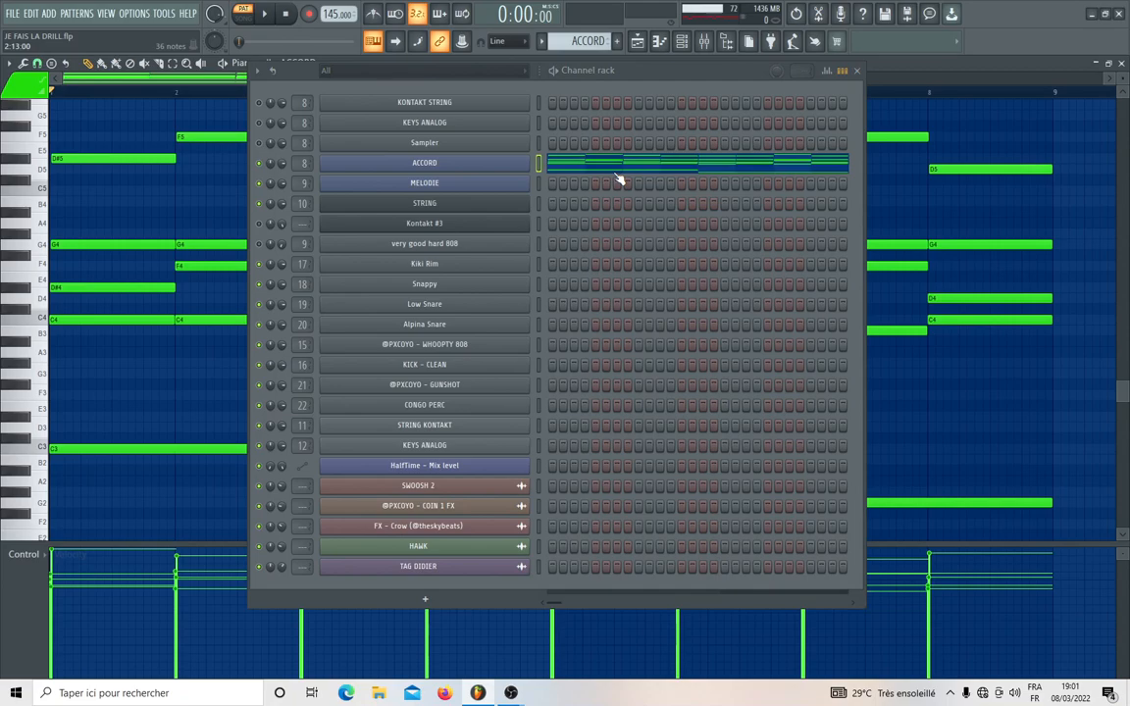
{"action": "left_click", "coordinate": [857, 71]}
{"action": "scroll", "coordinate": [416, 366], "scroll_direction": "up", "scroll_amount": 2}
{"action": "scroll", "coordinate": [416, 366], "scroll_direction": "up", "scroll_amount": 1}
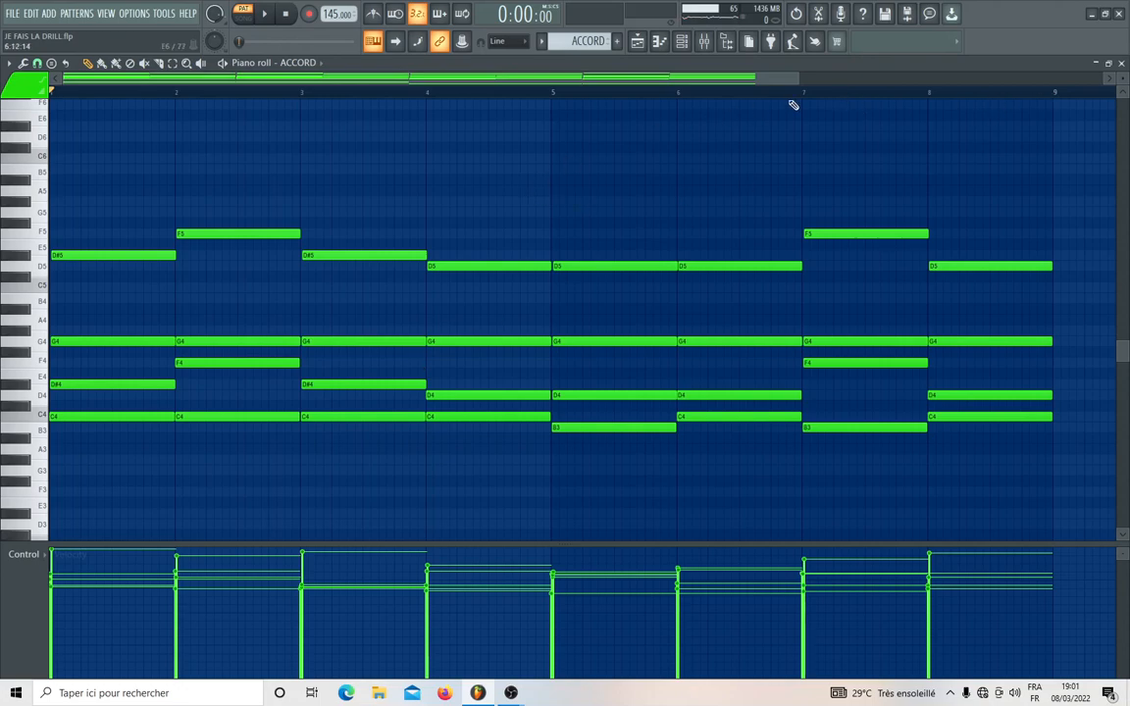
{"action": "left_click", "coordinate": [1122, 65]}
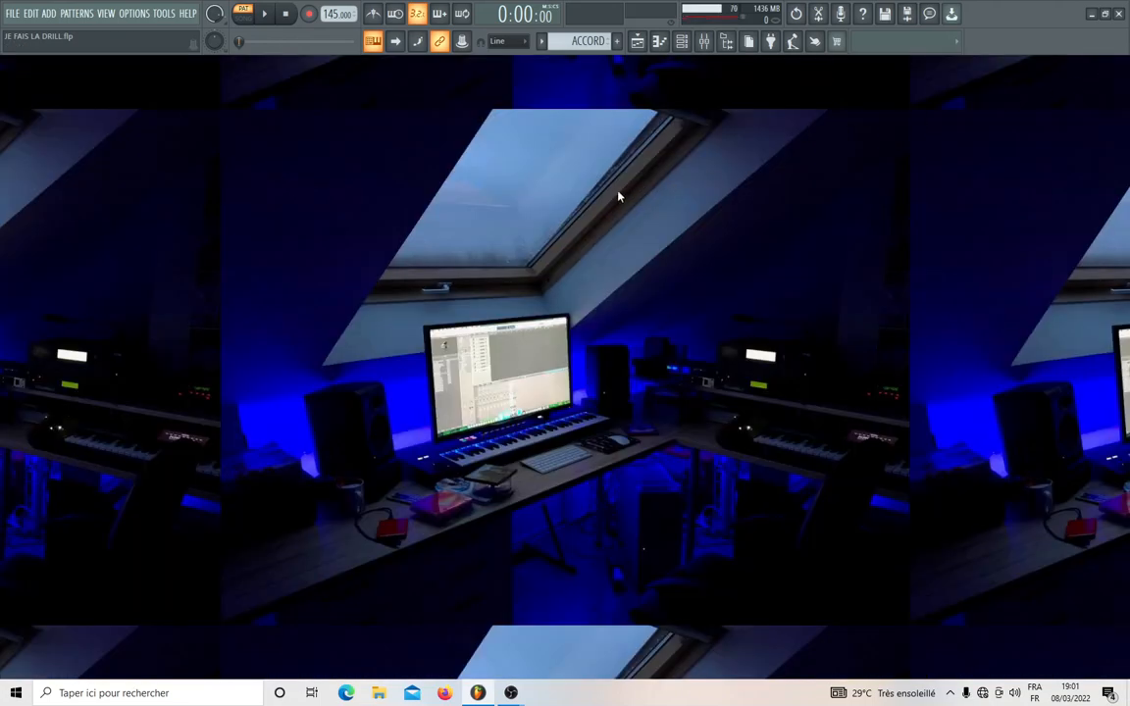
View the instrument plugins loaded on the ACCORD, MELODIE and STRING channels, closing the last one when done
{"action": "left_click", "coordinate": [686, 45]}
{"action": "left_click", "coordinate": [474, 164]}
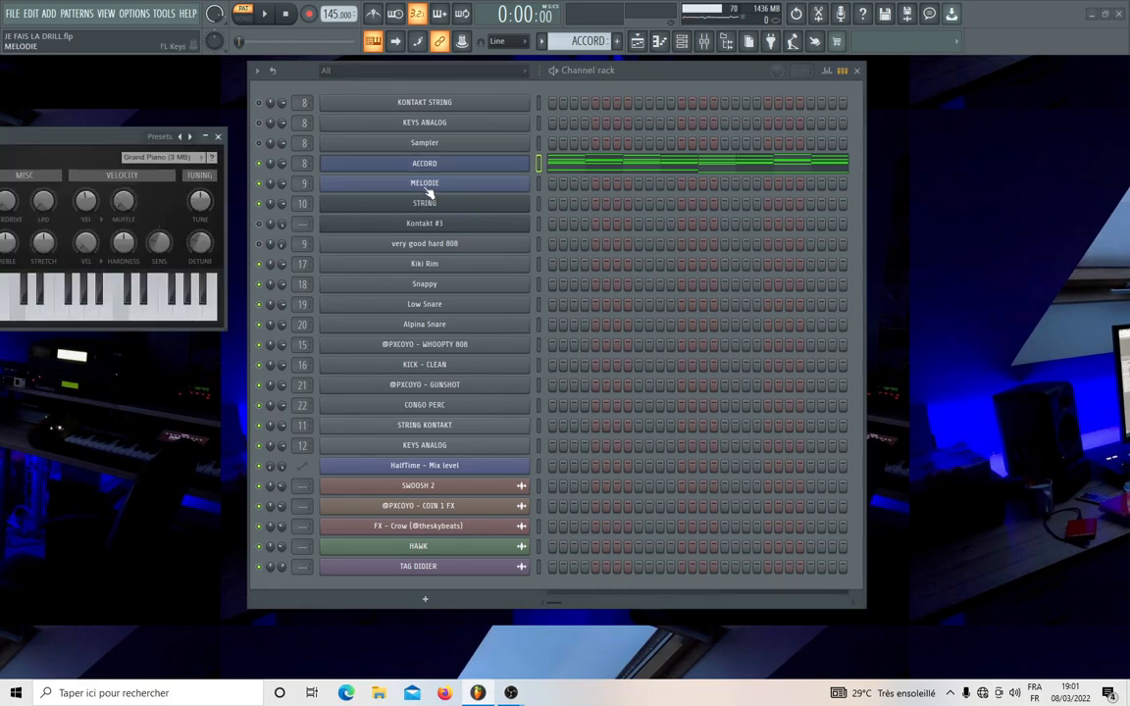
{"action": "left_click", "coordinate": [428, 190]}
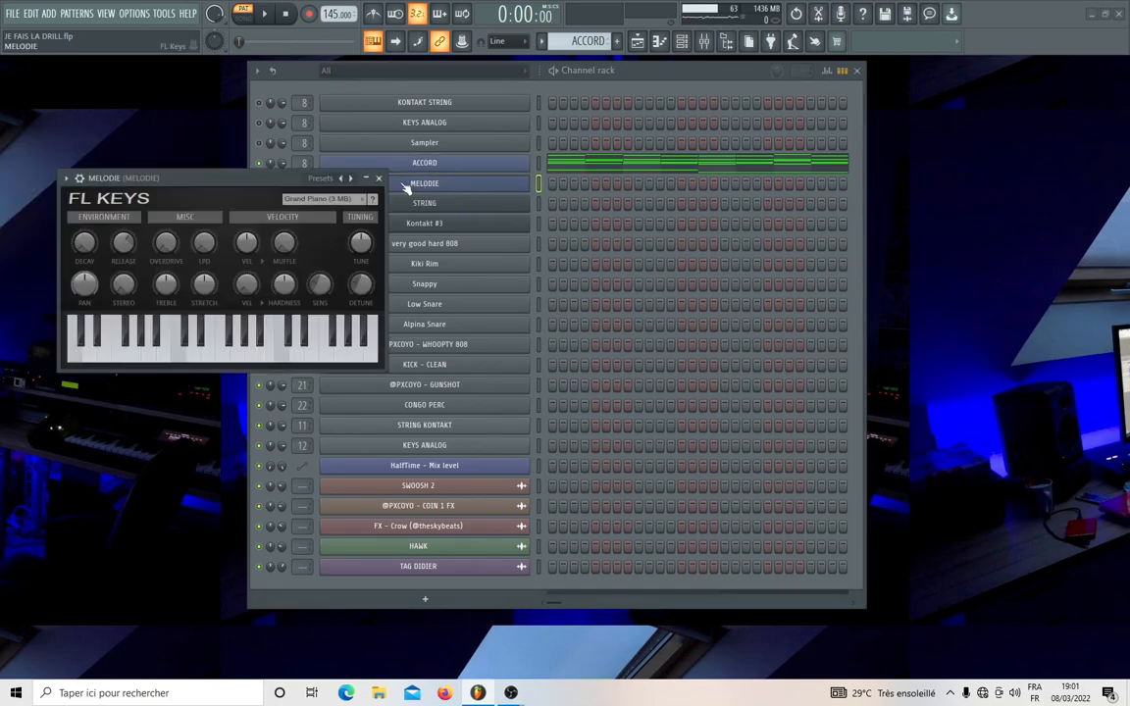
{"action": "left_click", "coordinate": [424, 203]}
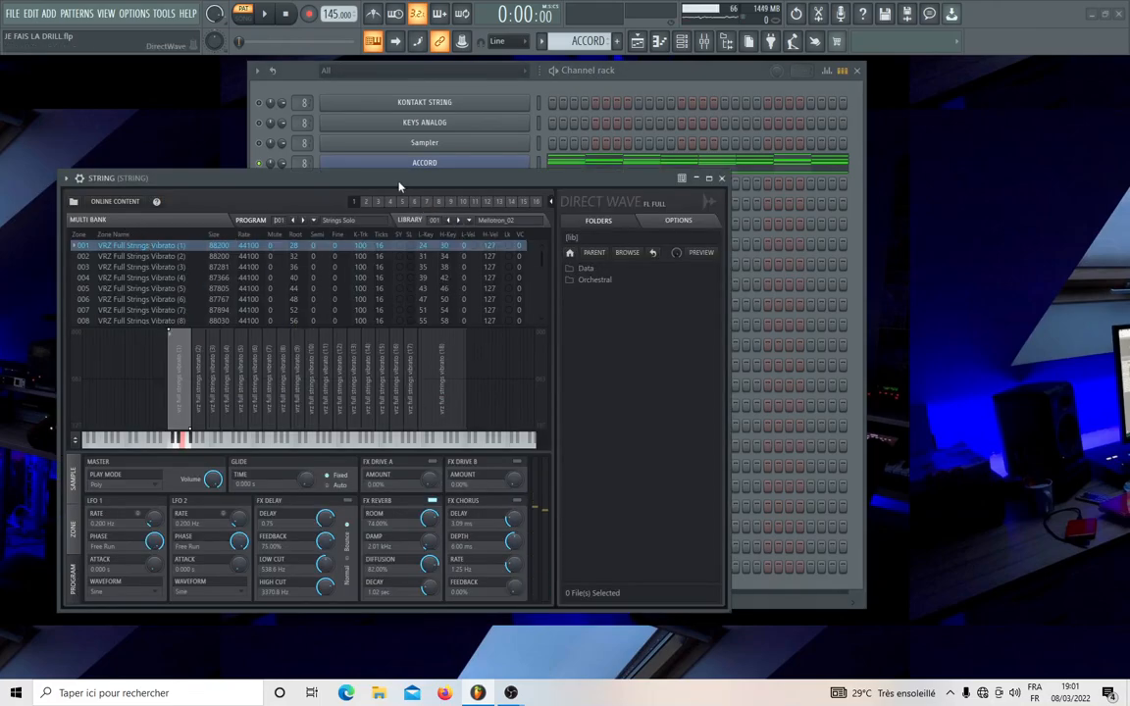
{"action": "left_click", "coordinate": [721, 178]}
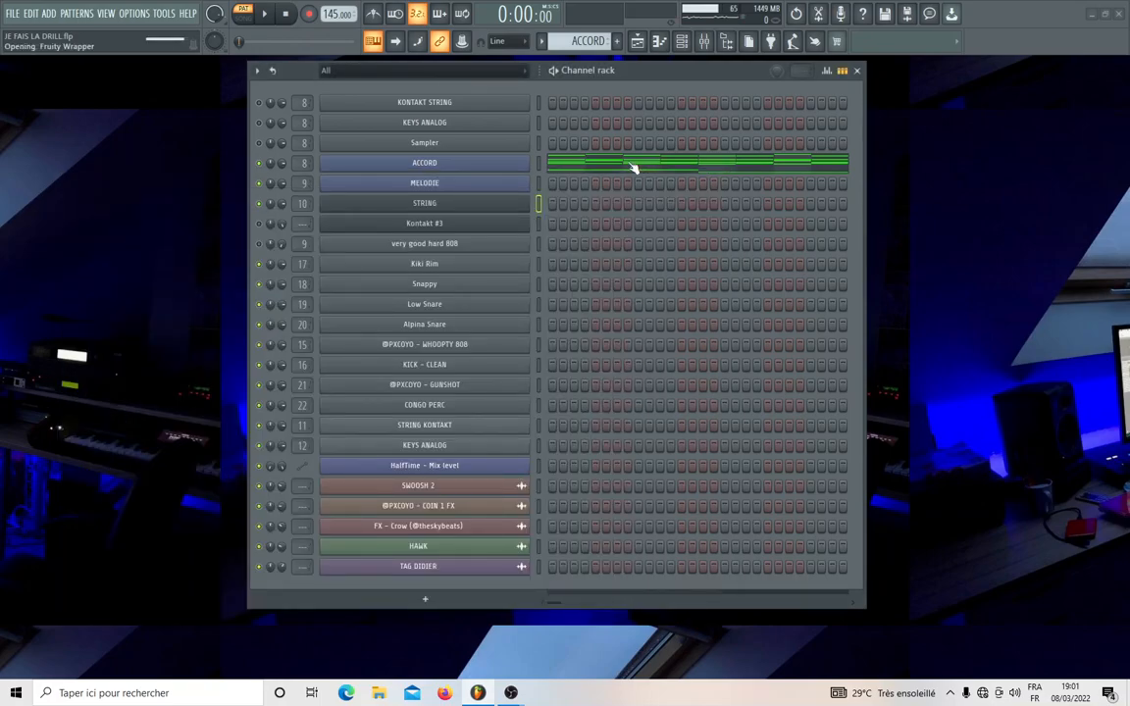
Open the ACCORD notes in the piano roll and play the chord pattern, closing the piano roll after stopping playback
{"action": "left_click", "coordinate": [631, 167]}
{"action": "left_click", "coordinate": [855, 71]}
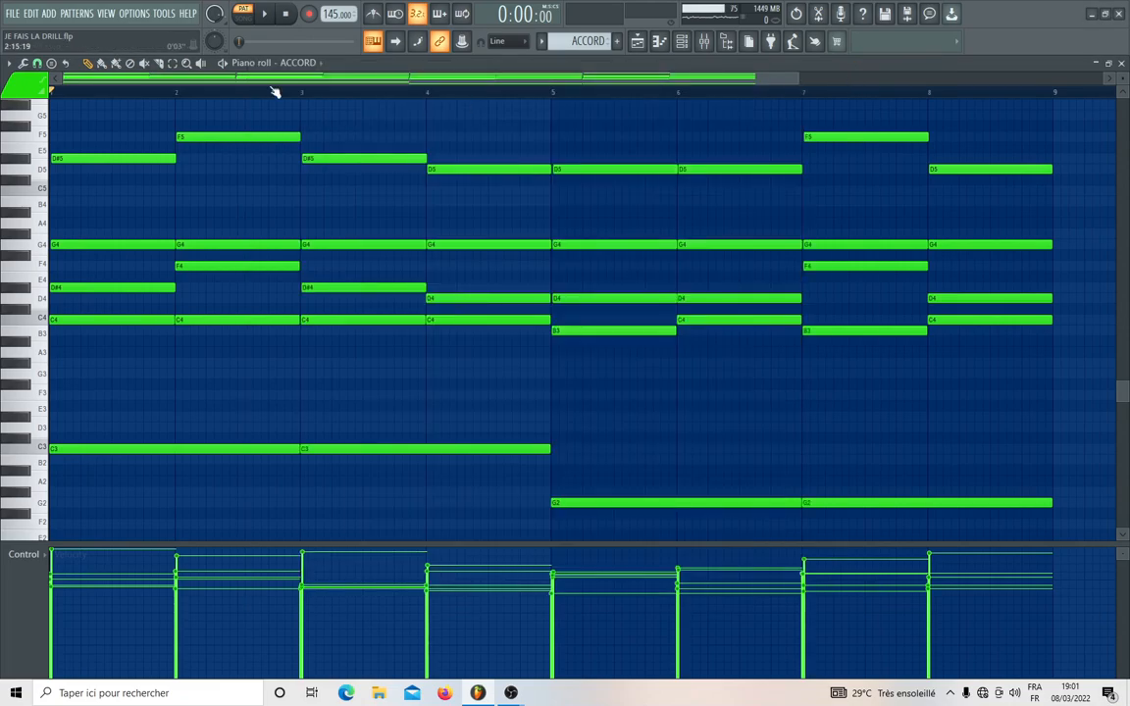
{"action": "left_click", "coordinate": [266, 16]}
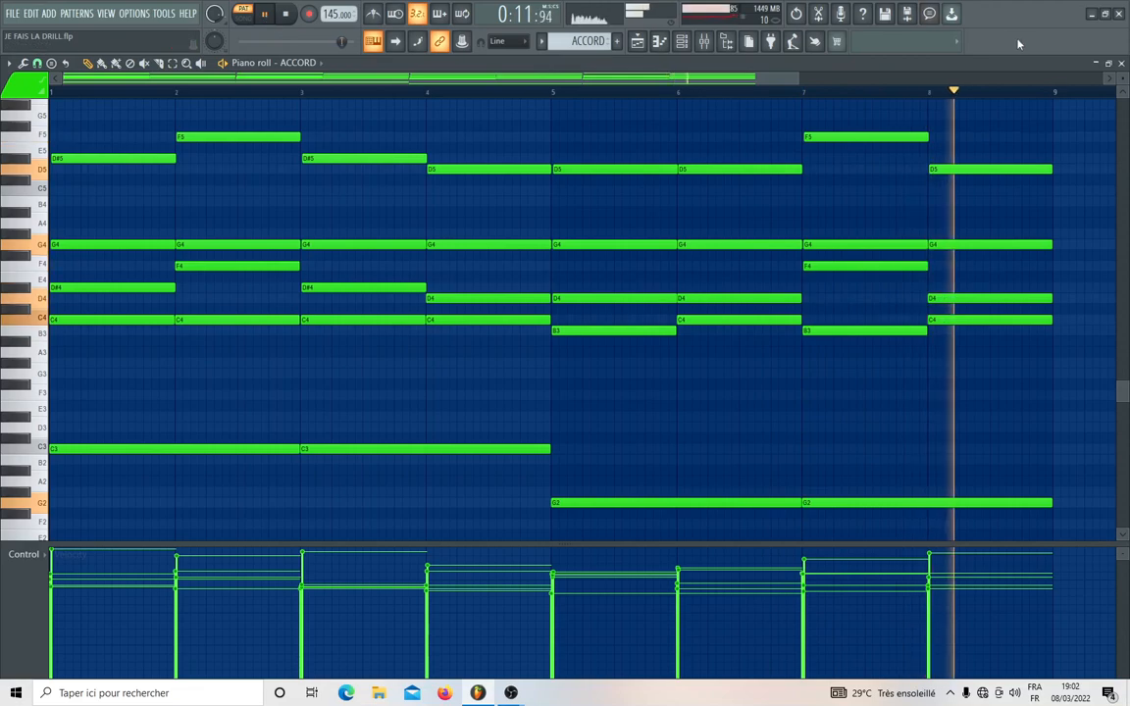
{"action": "key", "text": "space"}
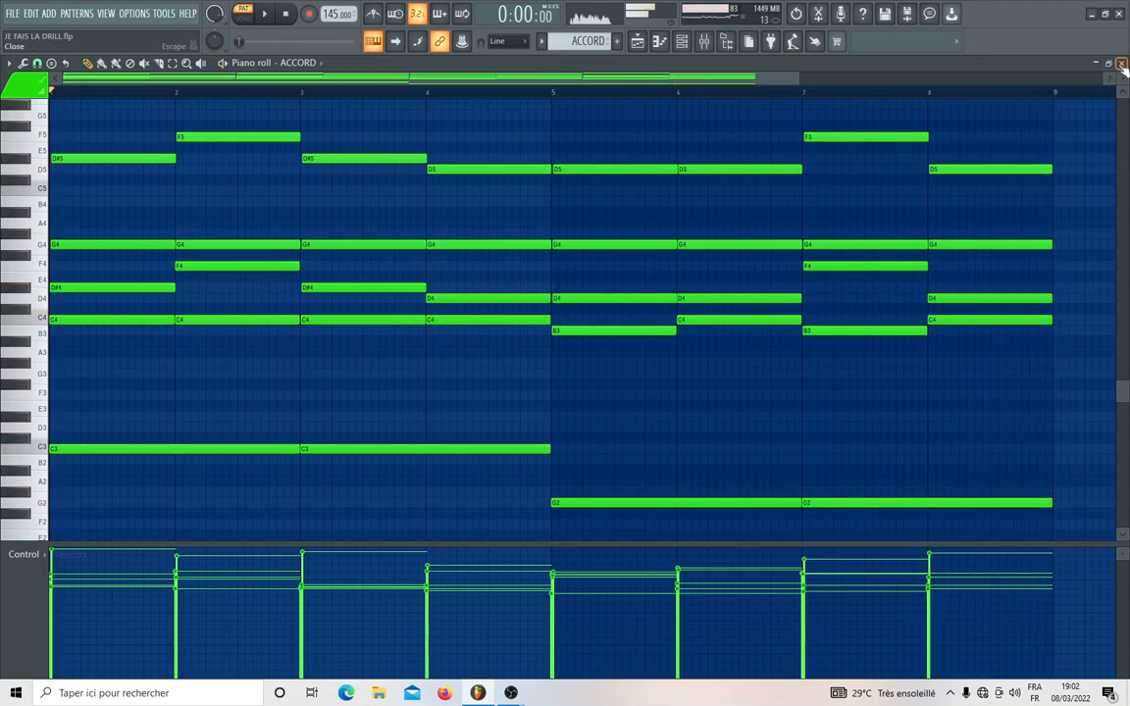
{"action": "left_click", "coordinate": [1122, 63]}
Switch to the MELODIE pattern and show its notes in the piano roll with the channel rack closed
{"action": "left_click", "coordinate": [541, 41]}
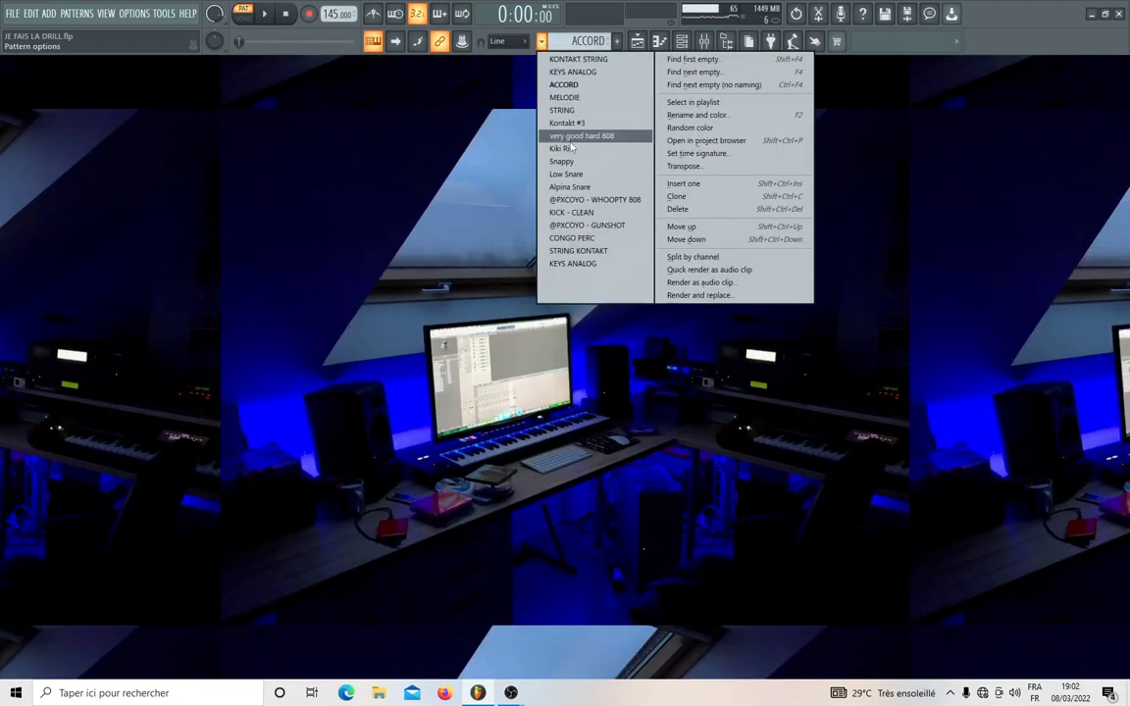
{"action": "left_click", "coordinate": [567, 98]}
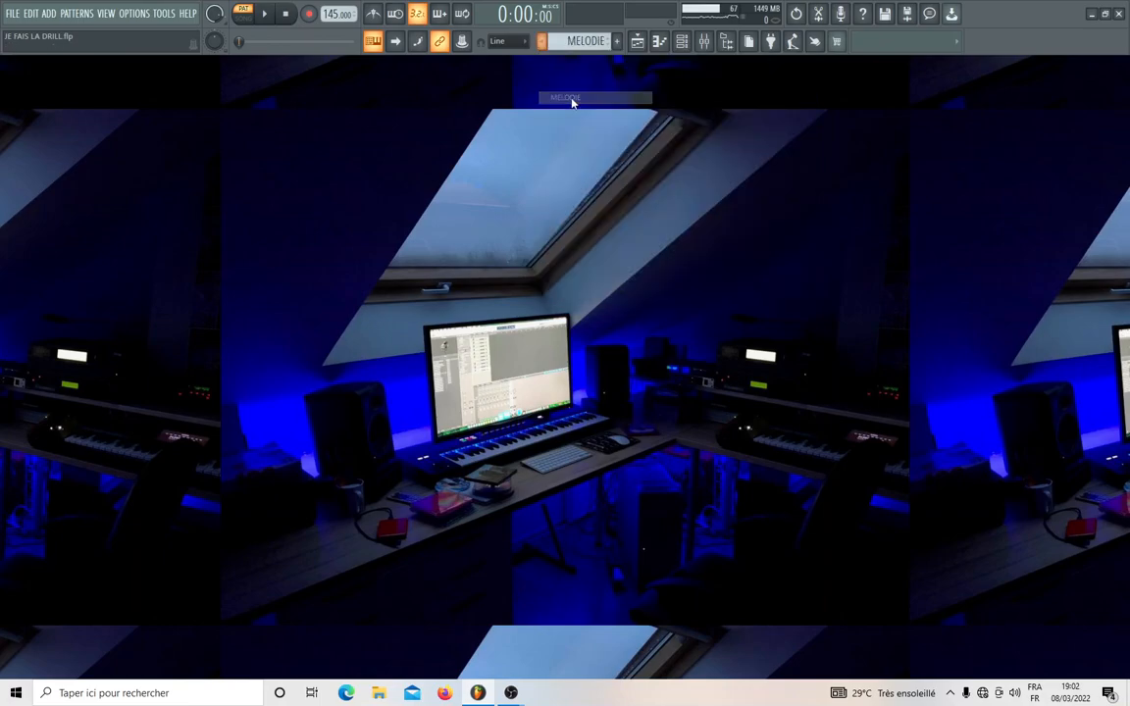
{"action": "left_click", "coordinate": [683, 42]}
{"action": "left_click", "coordinate": [586, 190]}
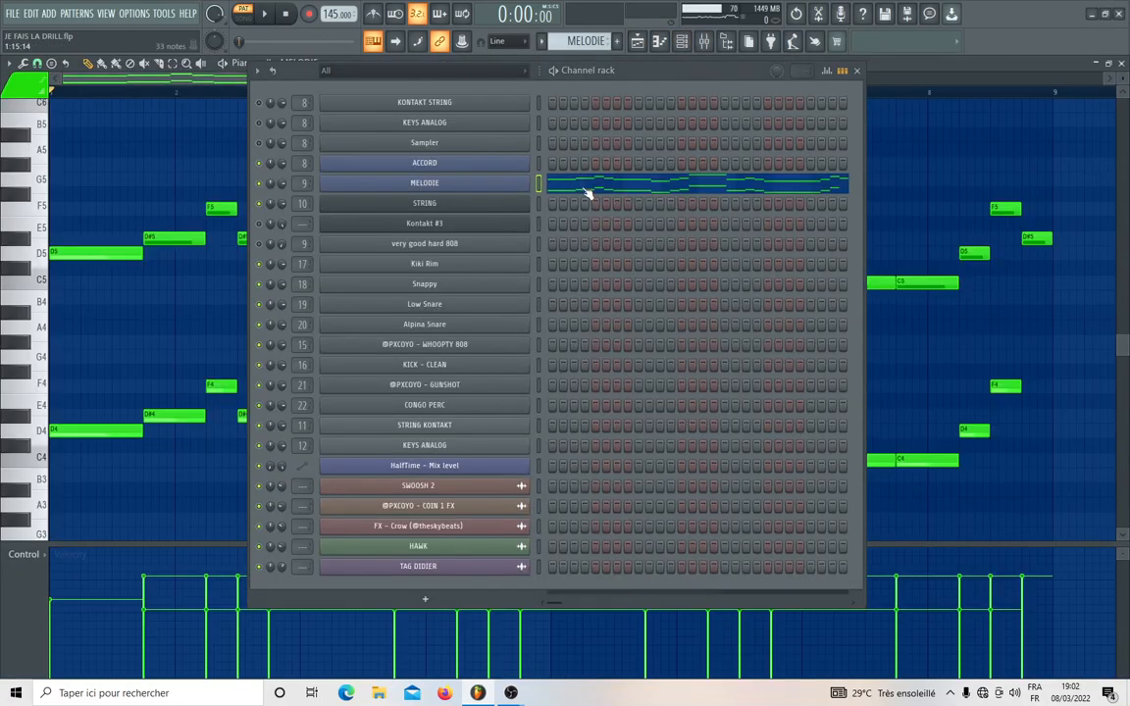
{"action": "left_click", "coordinate": [856, 70]}
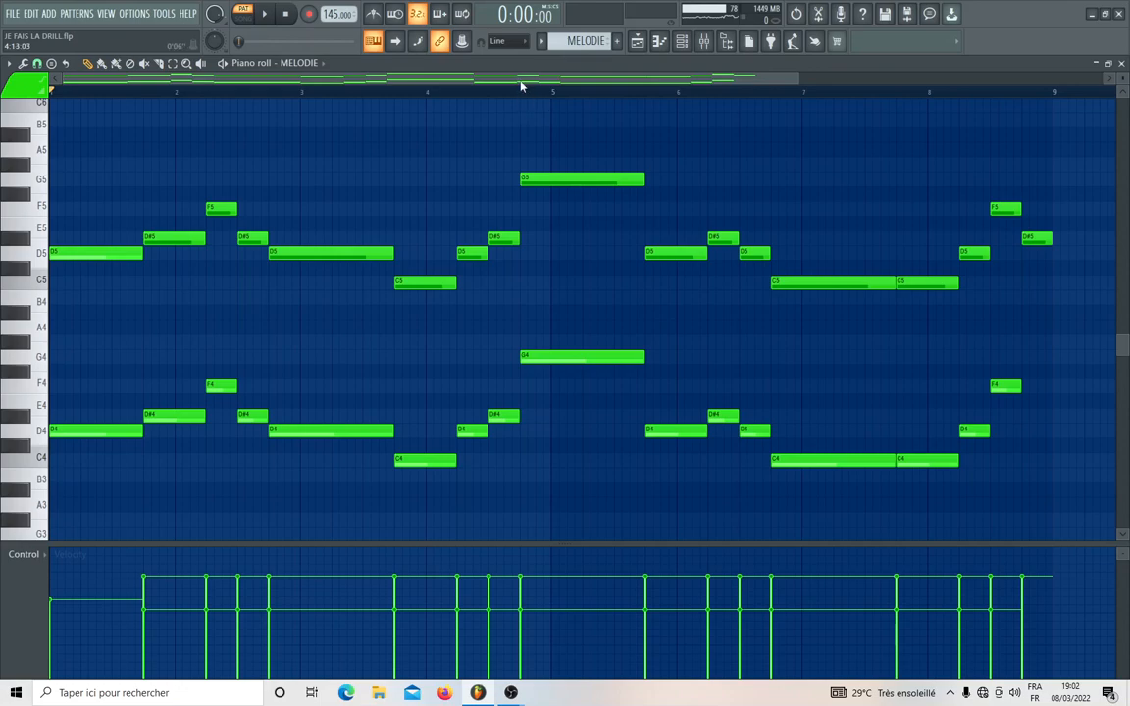
Play the MELODIE pattern with its mixer track selected and the mixer moved below the upper notes, and stop playback
{"action": "key", "text": "space"}
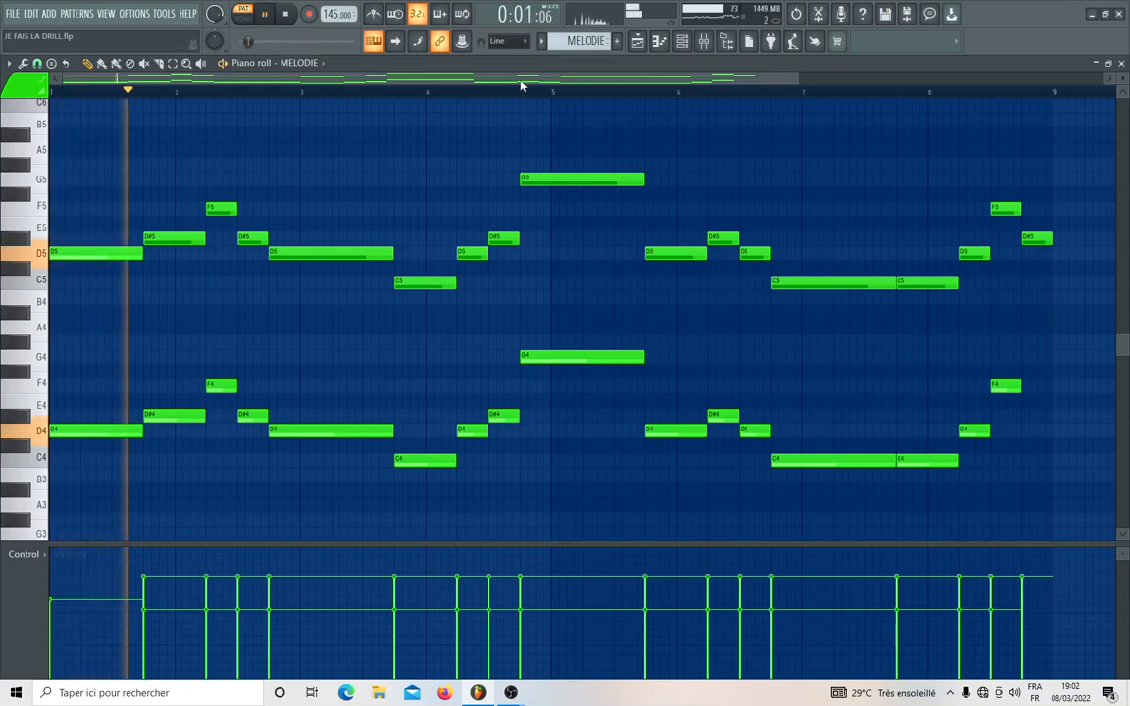
{"action": "left_click", "coordinate": [703, 42]}
{"action": "left_click", "coordinate": [497, 194]}
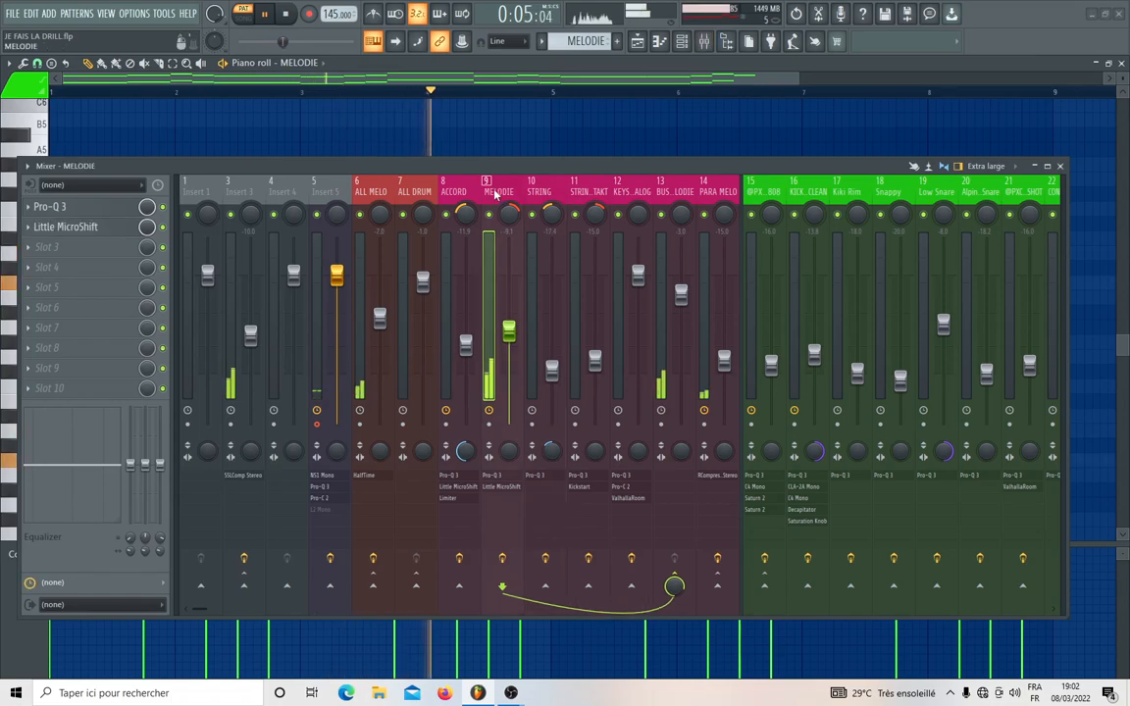
{"action": "left_click_drag", "start_coordinate": [501, 167], "coordinate": [547, 331]}
{"action": "scroll", "coordinate": [579, 266], "scroll_direction": "down", "scroll_amount": 2}
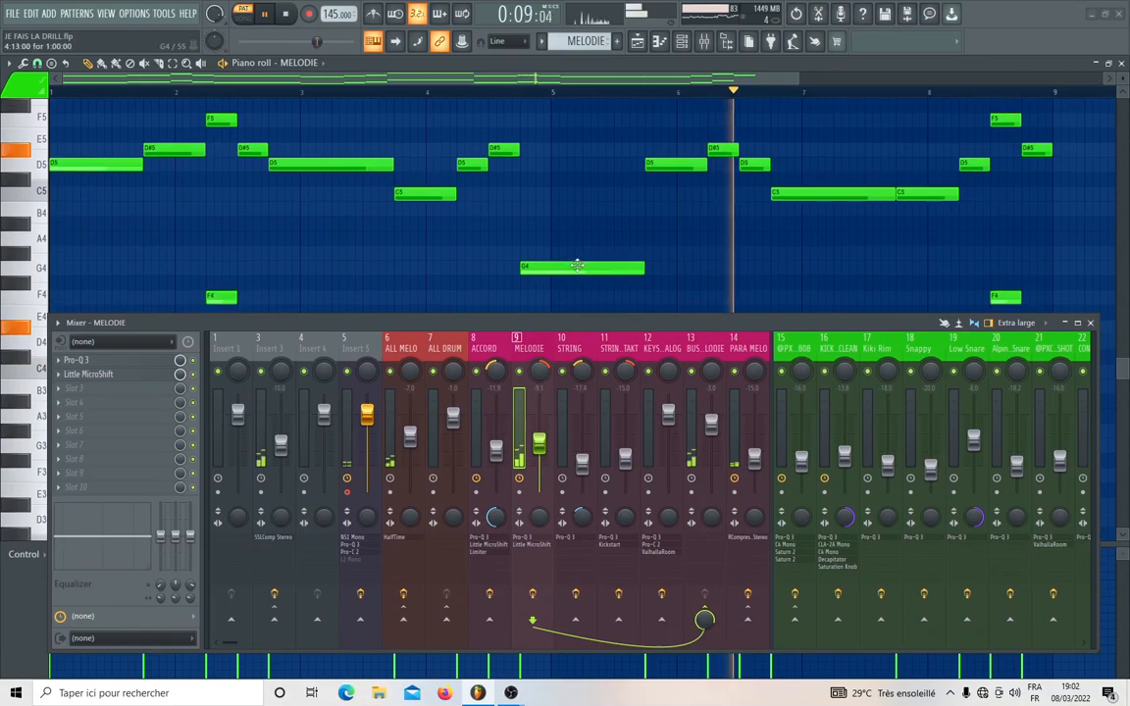
{"action": "scroll", "coordinate": [579, 268], "scroll_direction": "up", "scroll_amount": 1}
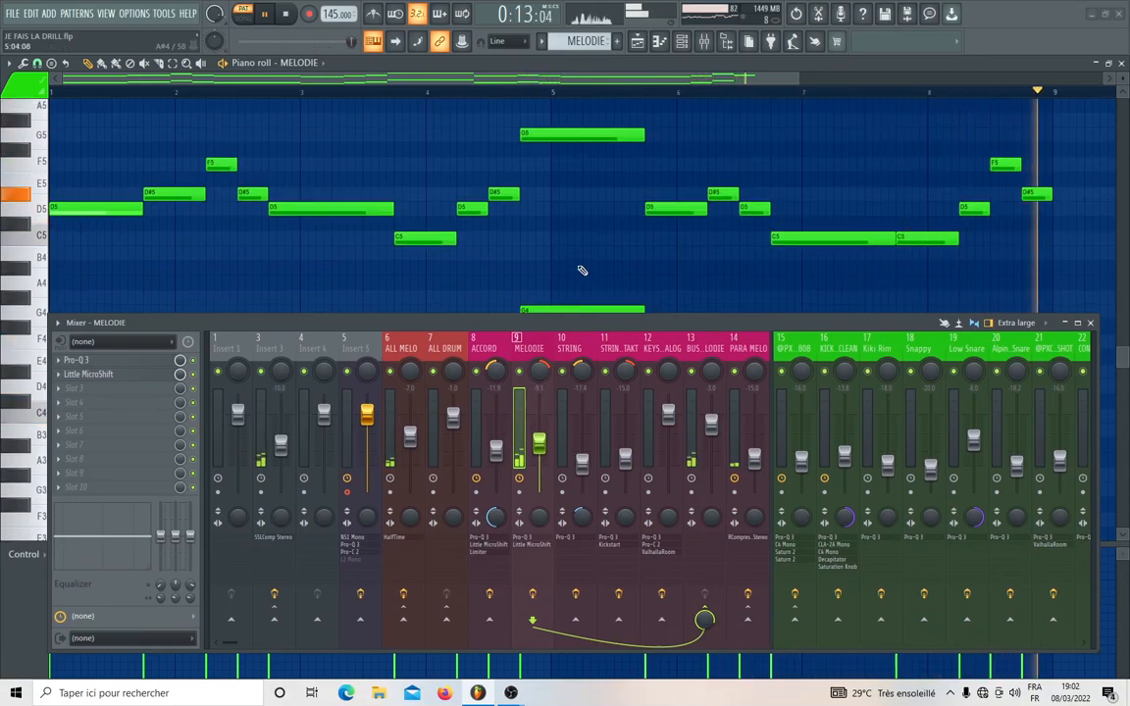
{"action": "key", "text": "space"}
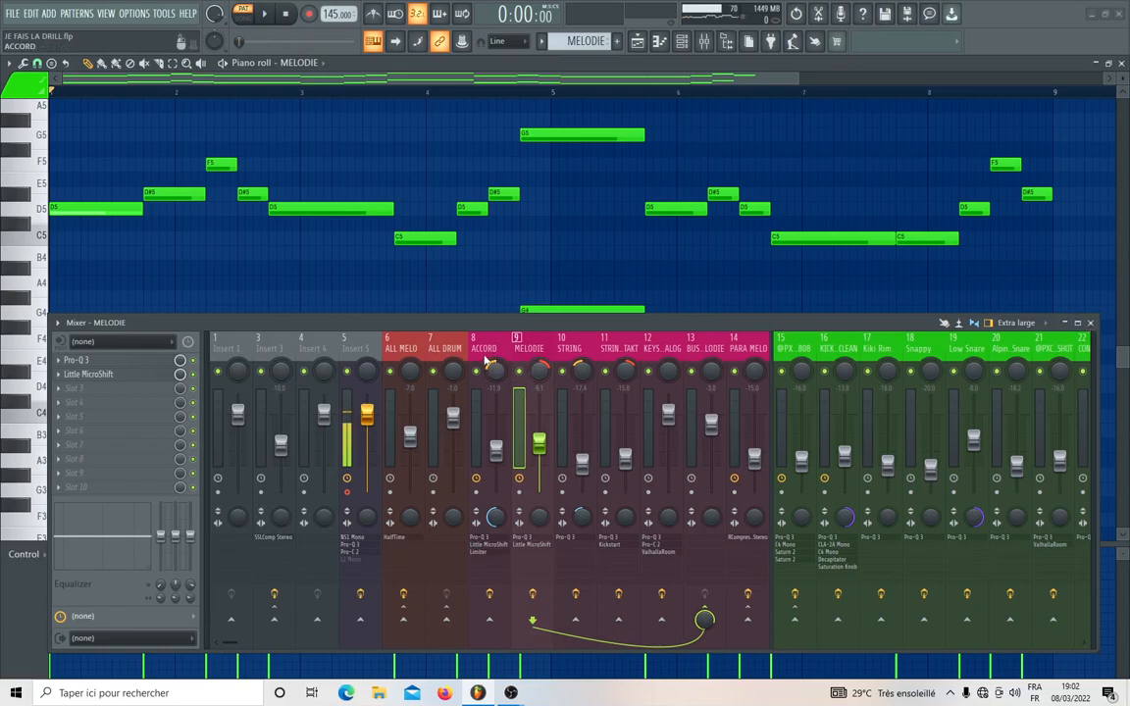
Inspect the effect chain on the ACCORD mixer track, and close the mixer and the piano roll
{"action": "left_click", "coordinate": [484, 361]}
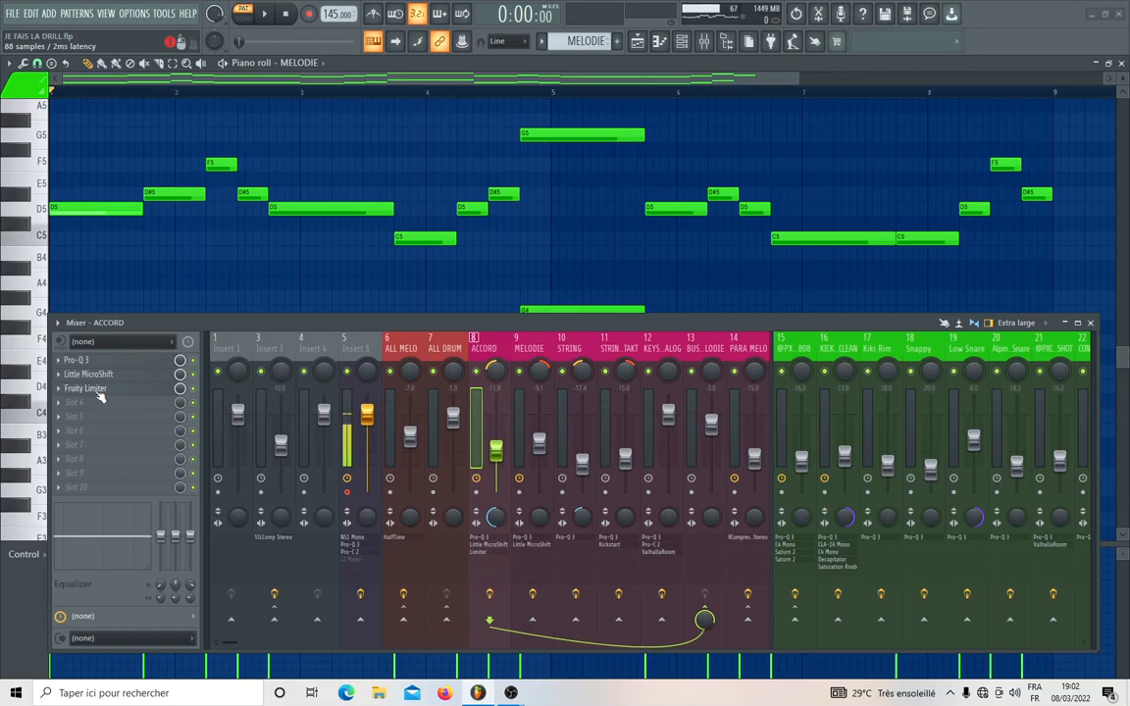
{"action": "left_click", "coordinate": [1089, 323]}
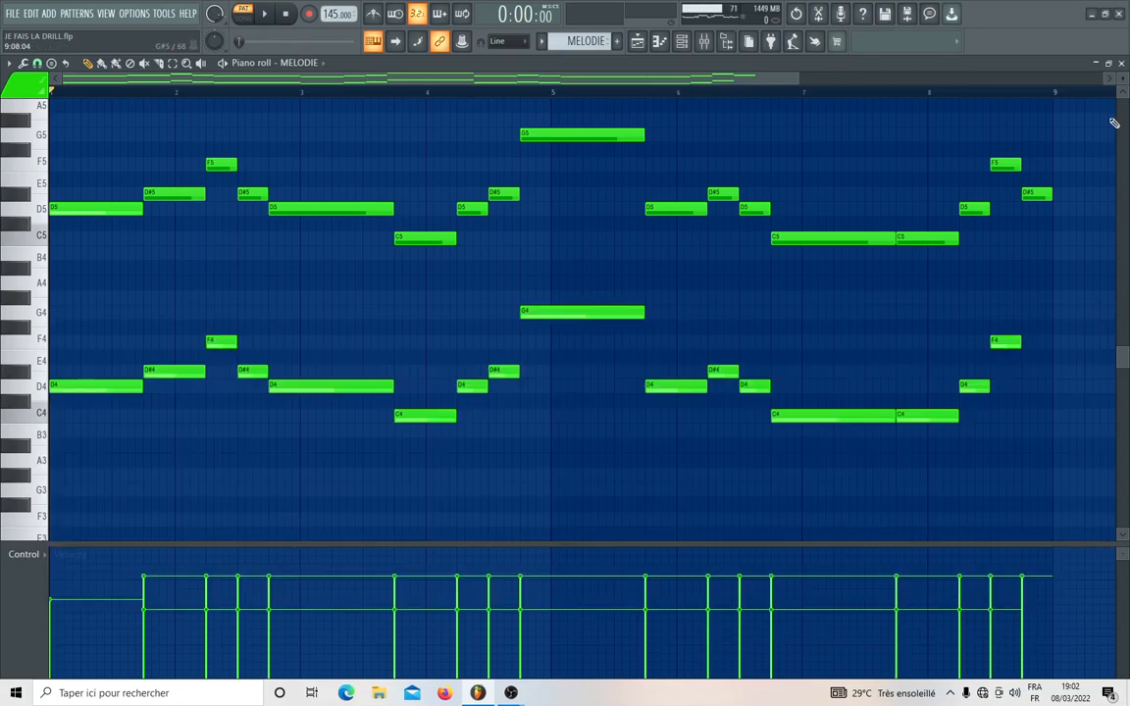
{"action": "left_click", "coordinate": [1121, 63]}
Switch to the STRING pattern, open its notes in the piano roll and start playback
{"action": "left_click", "coordinate": [682, 40]}
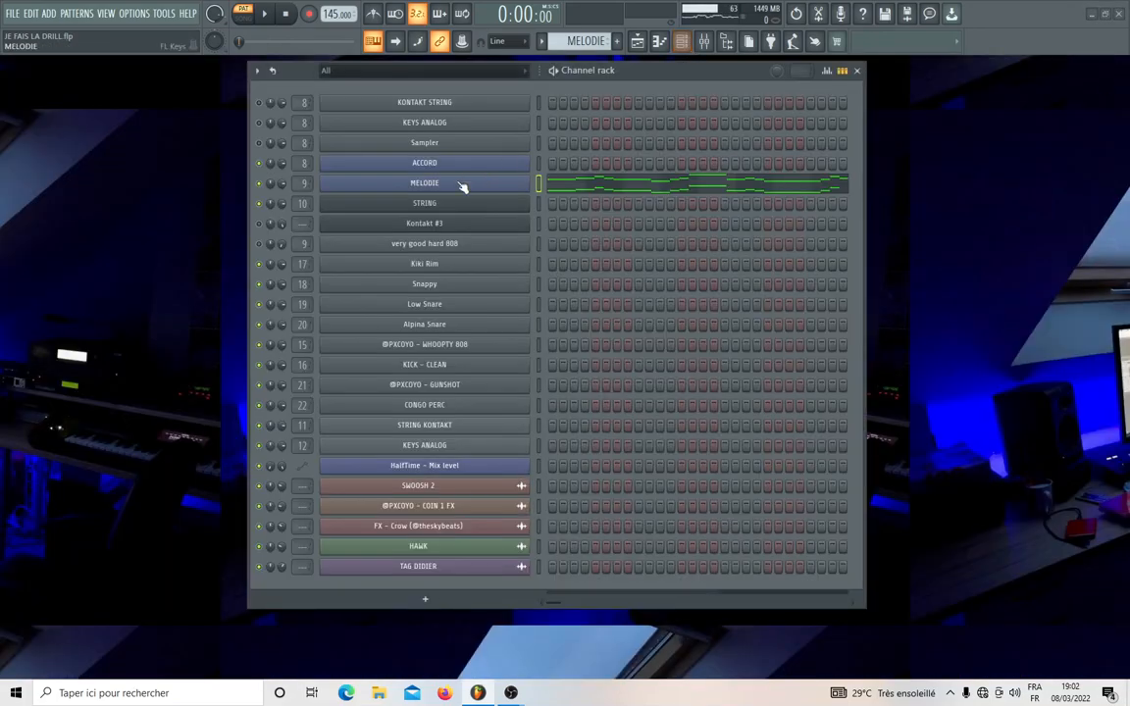
{"action": "left_click_drag", "start_coordinate": [578, 41], "coordinate": [579, 31]}
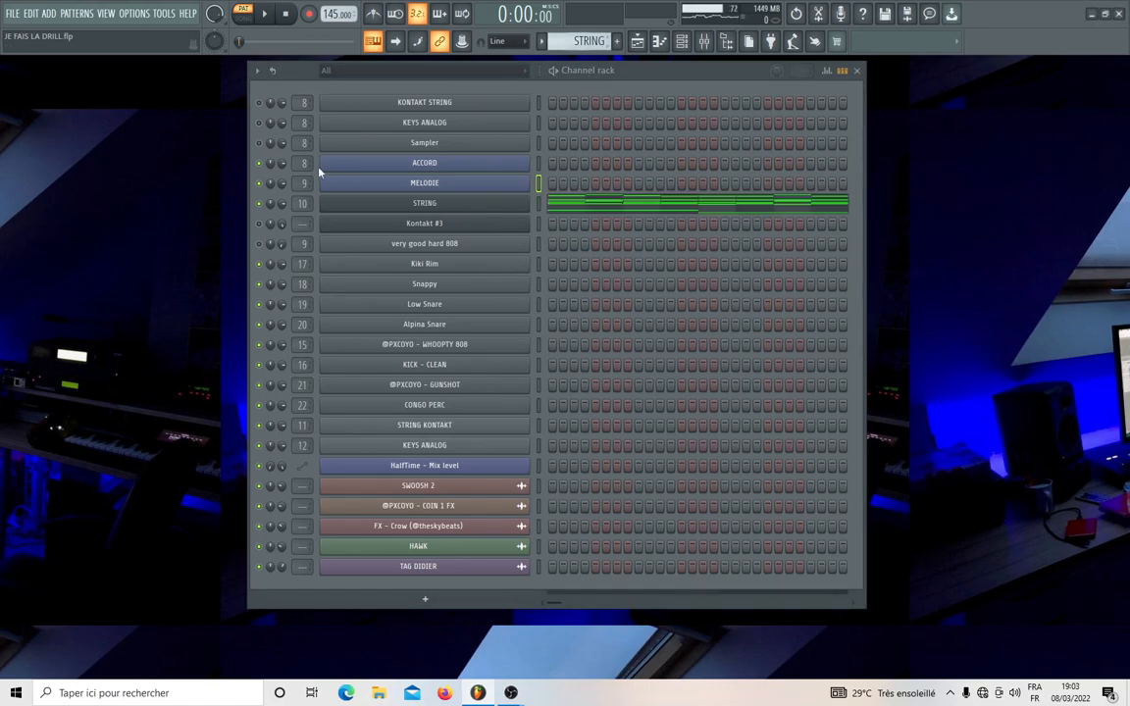
{"action": "left_click", "coordinate": [569, 206]}
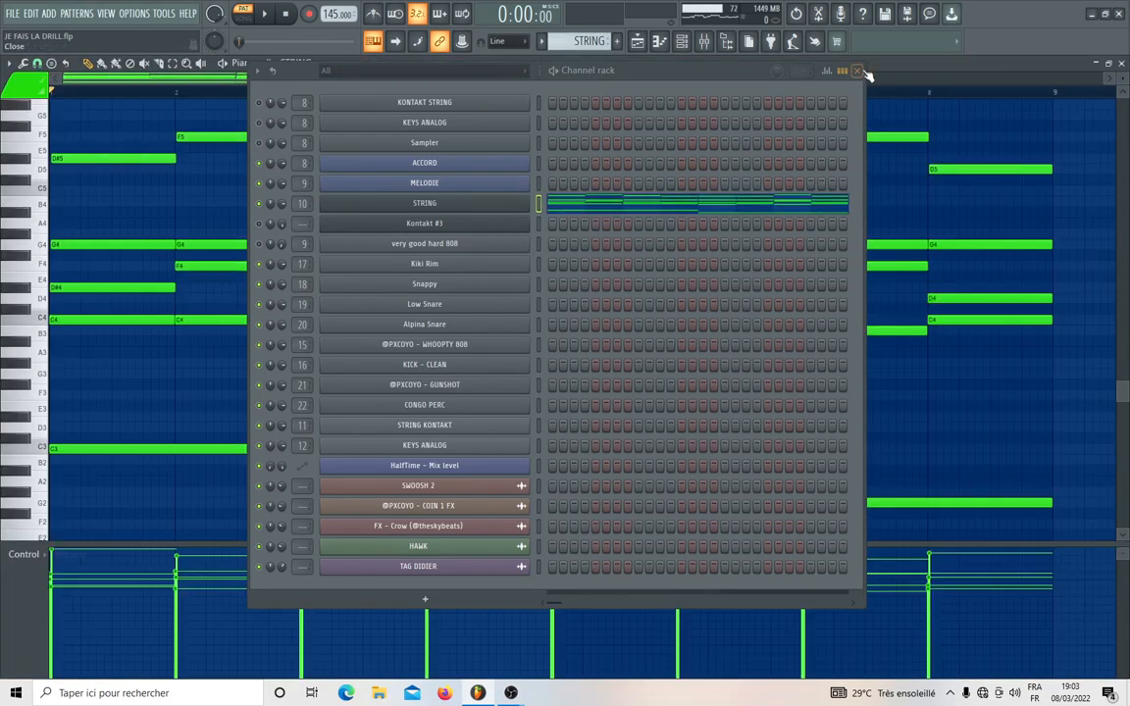
{"action": "left_click", "coordinate": [866, 73]}
{"action": "scroll", "coordinate": [655, 378], "scroll_direction": "up", "scroll_amount": 3}
{"action": "key", "text": "space"}
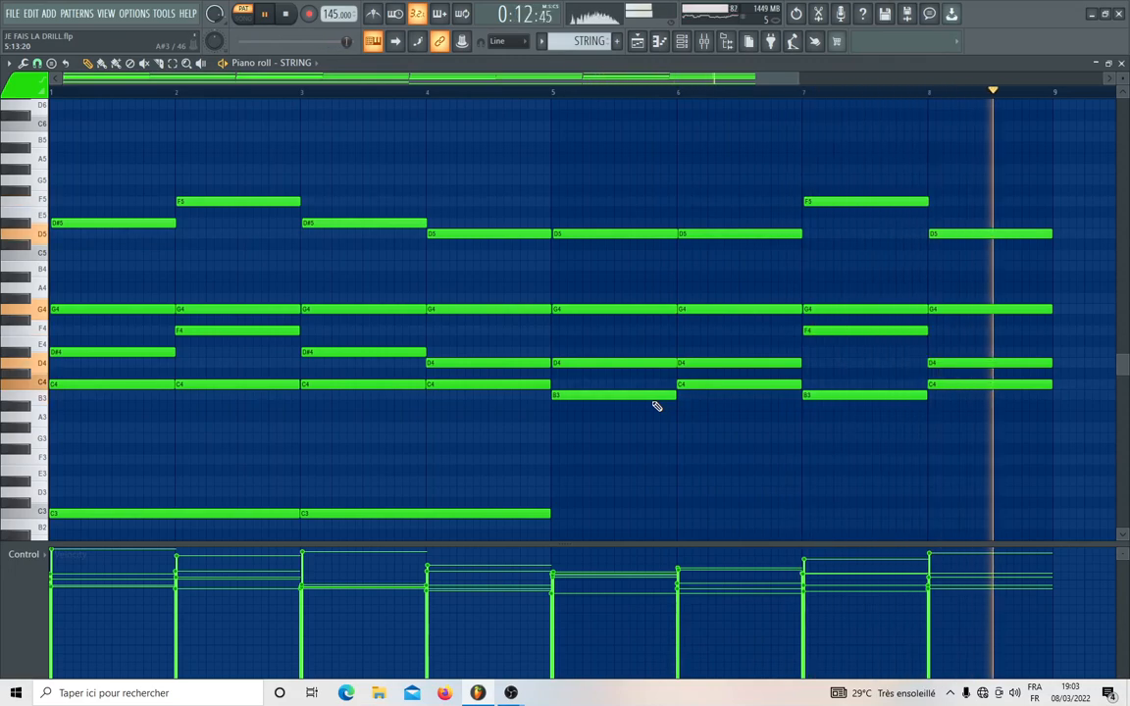
Replace the piano roll with the mixer, inspect the STRING track's effects during playback, and stop it
{"action": "left_click", "coordinate": [1122, 65]}
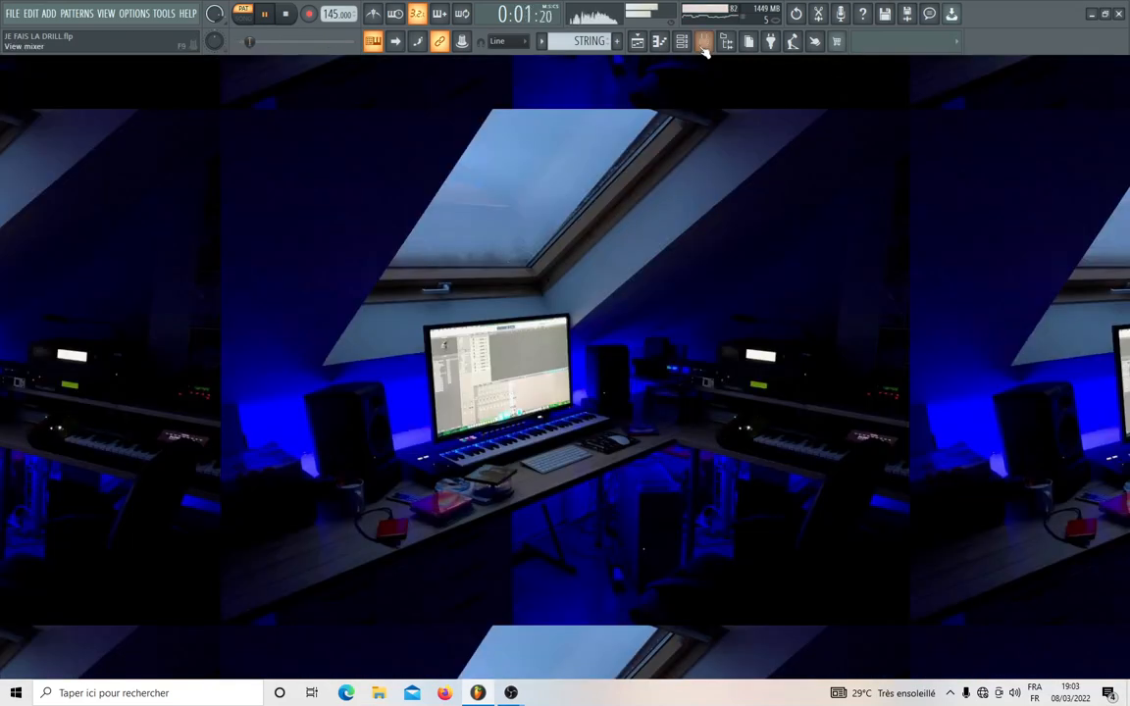
{"action": "left_click", "coordinate": [704, 47]}
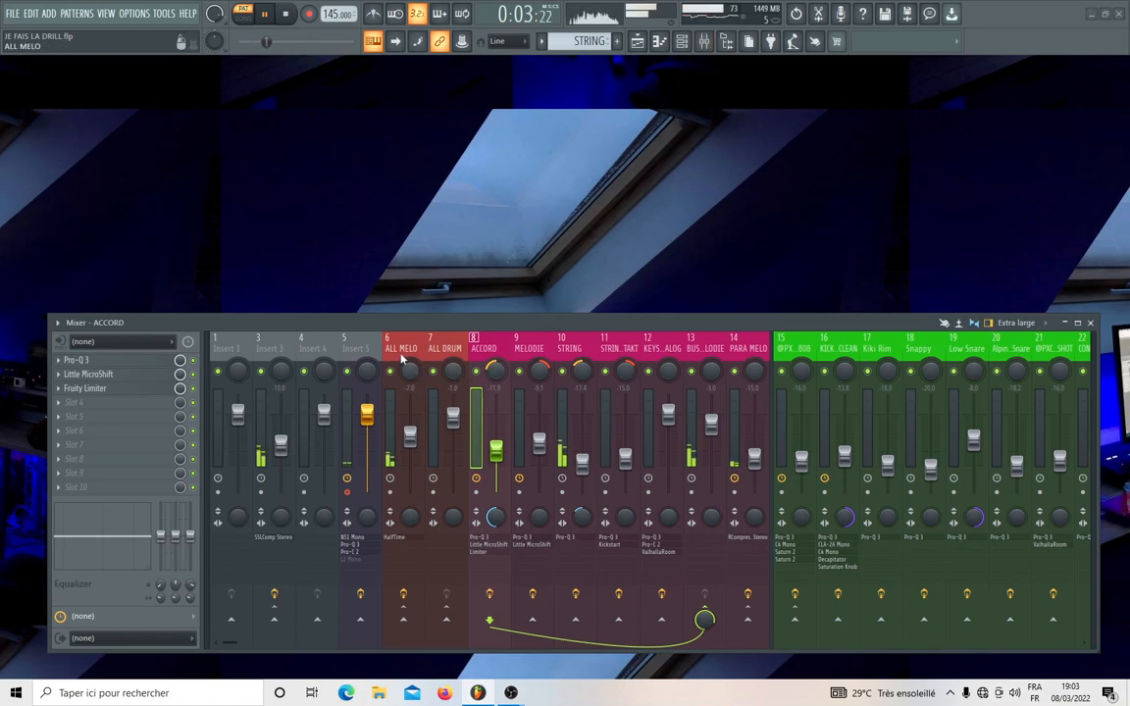
{"action": "left_click_drag", "start_coordinate": [452, 326], "coordinate": [461, 276]}
{"action": "left_click", "coordinate": [567, 298]}
{"action": "key", "text": "space"}
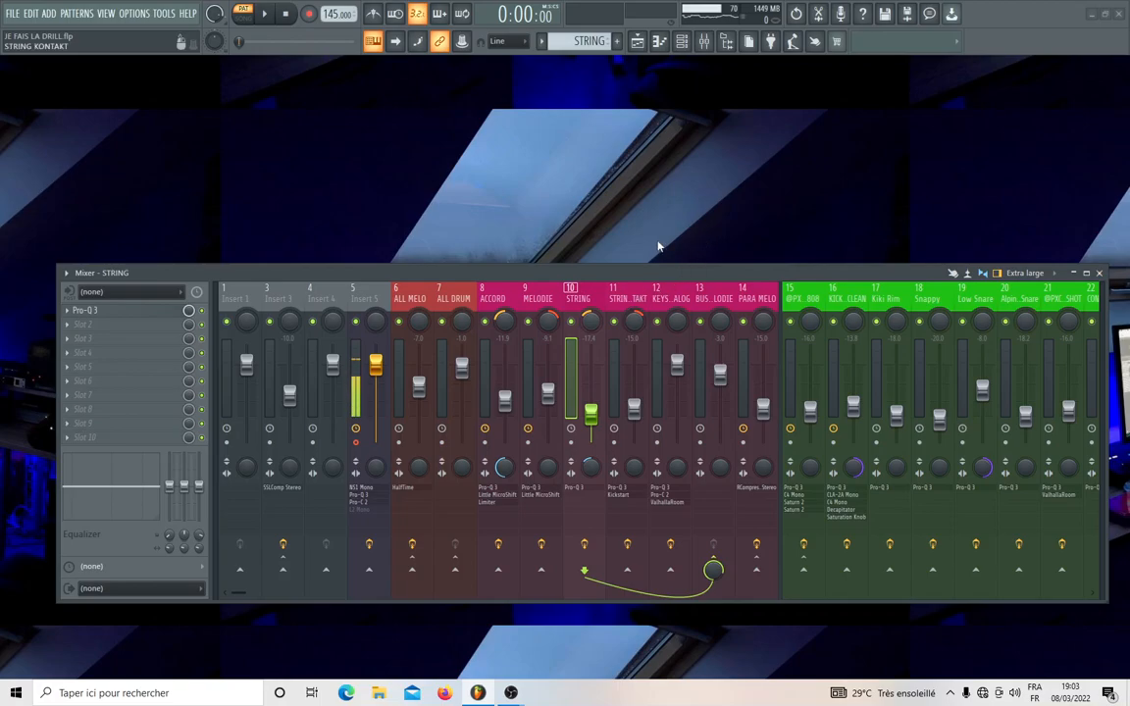
Open the playlist, solo Track 1 with the STRING KONTAKT clips and enlarge the track height
{"action": "left_click", "coordinate": [636, 40]}
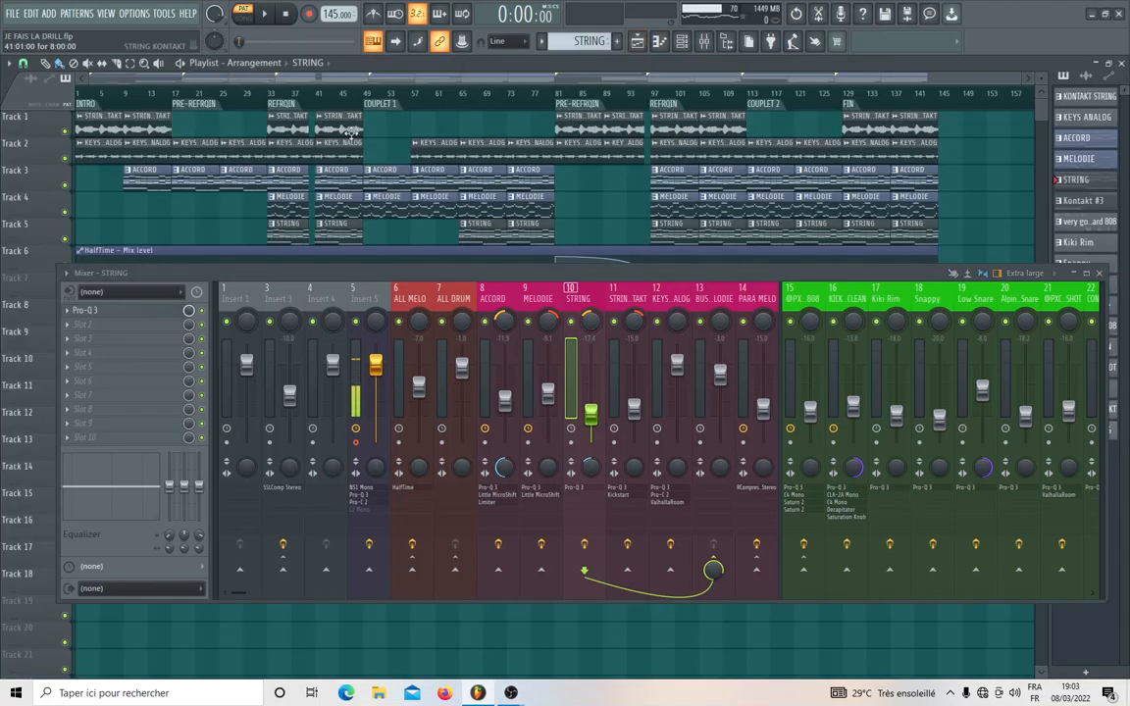
{"action": "right_click", "coordinate": [66, 133]}
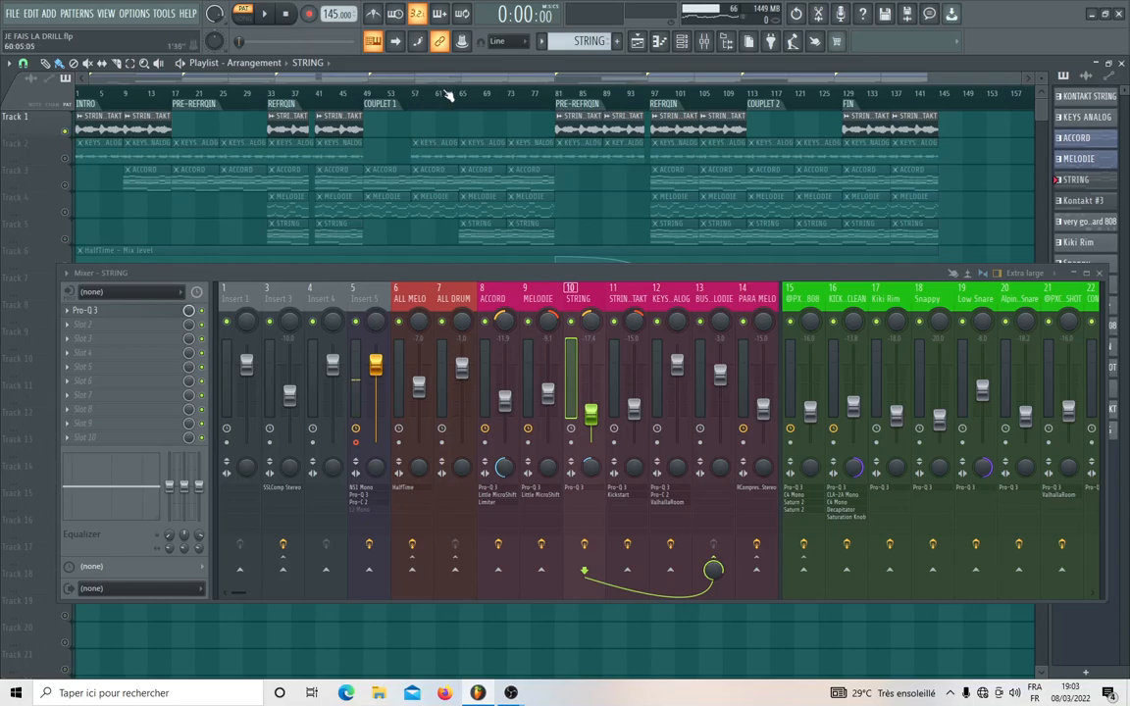
{"action": "scroll", "coordinate": [737, 147], "scroll_direction": "up", "scroll_amount": 2}
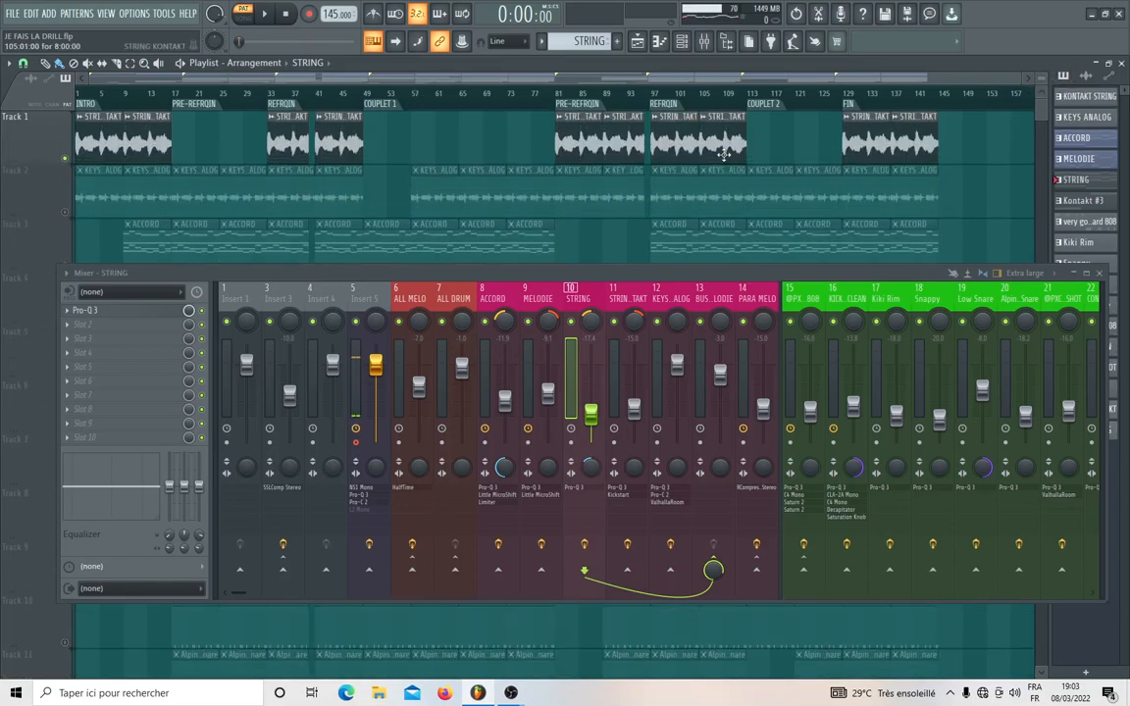
Play the arrangement in song mode from the PRE-REFRQIN marker at bar 81 and select the STRING KONTAKT mixer track
{"action": "left_click", "coordinate": [557, 91]}
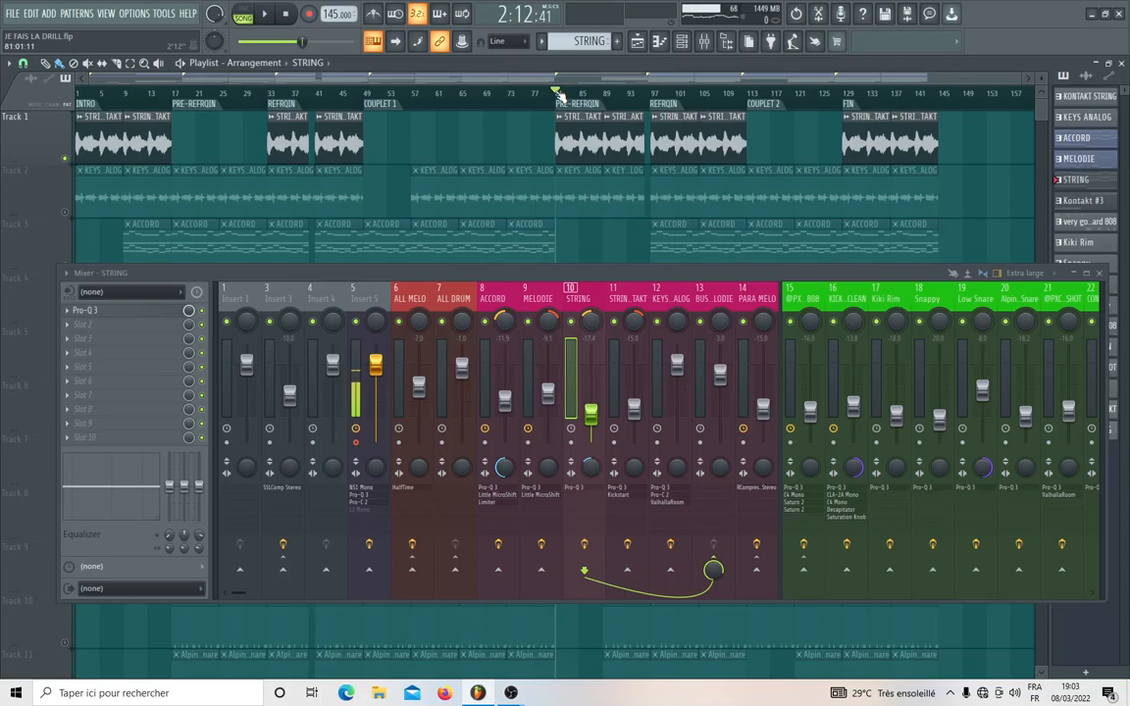
{"action": "key", "text": "space"}
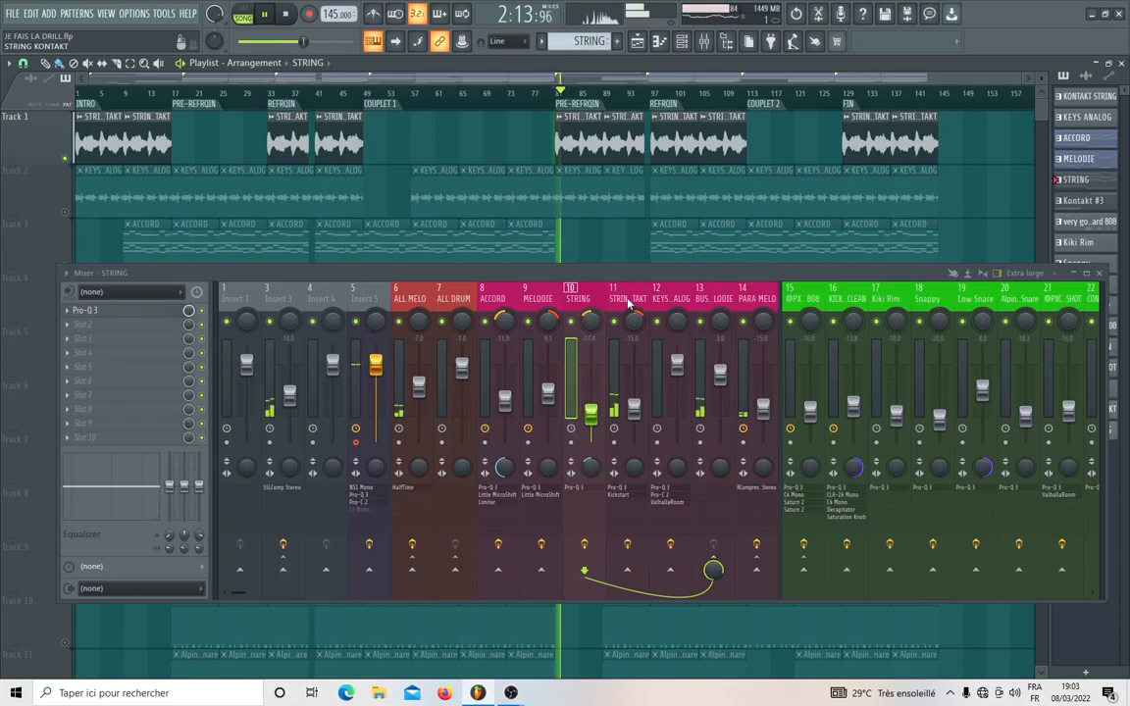
{"action": "left_click", "coordinate": [630, 304]}
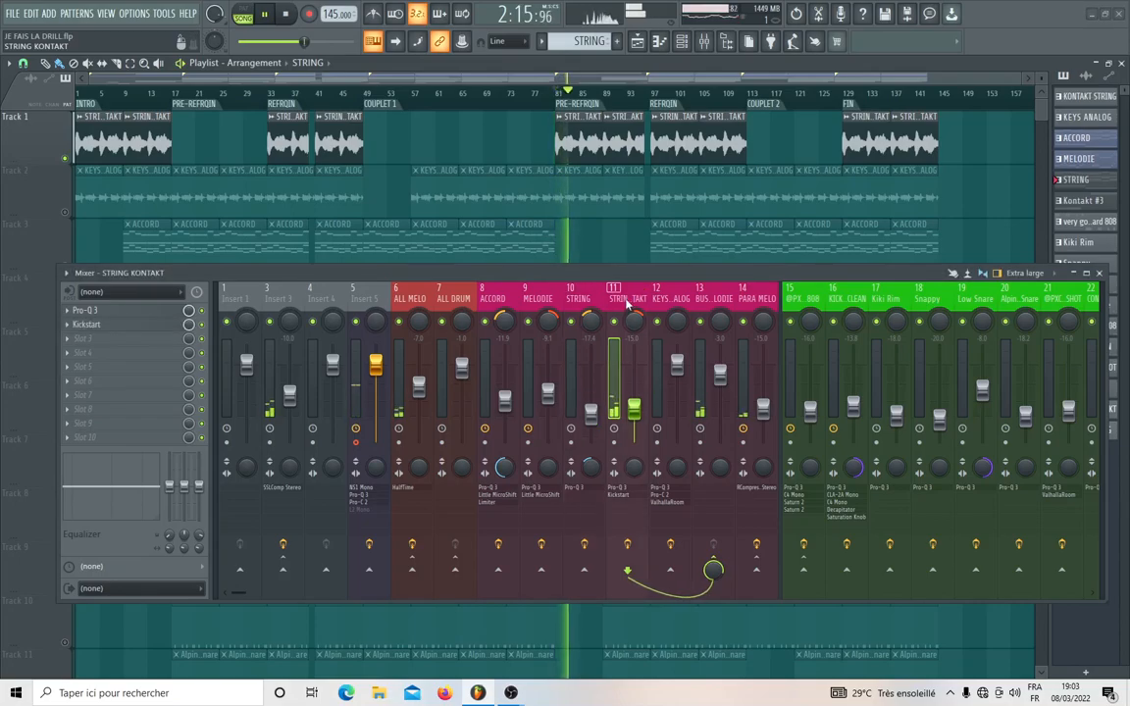
Switch to the KONTAKT STRING pattern and show its notes in the piano roll, with the channel rack and mixer closed
{"action": "left_click", "coordinate": [683, 44]}
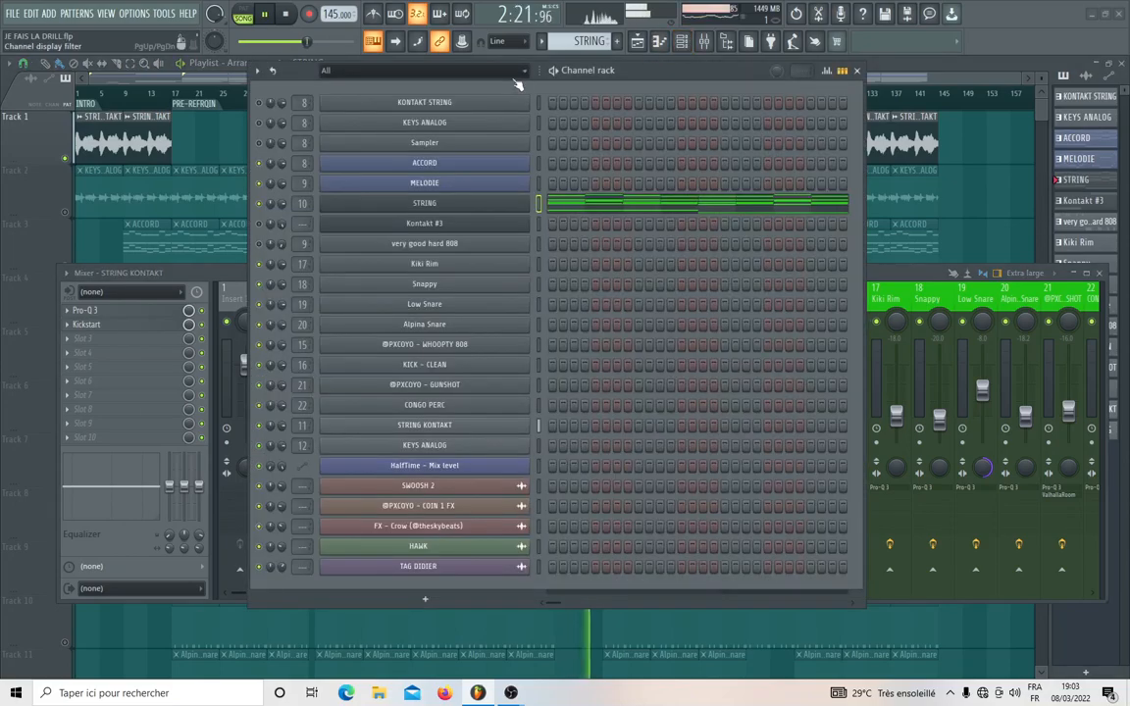
{"action": "left_click", "coordinate": [541, 41]}
{"action": "left_click", "coordinate": [557, 59]}
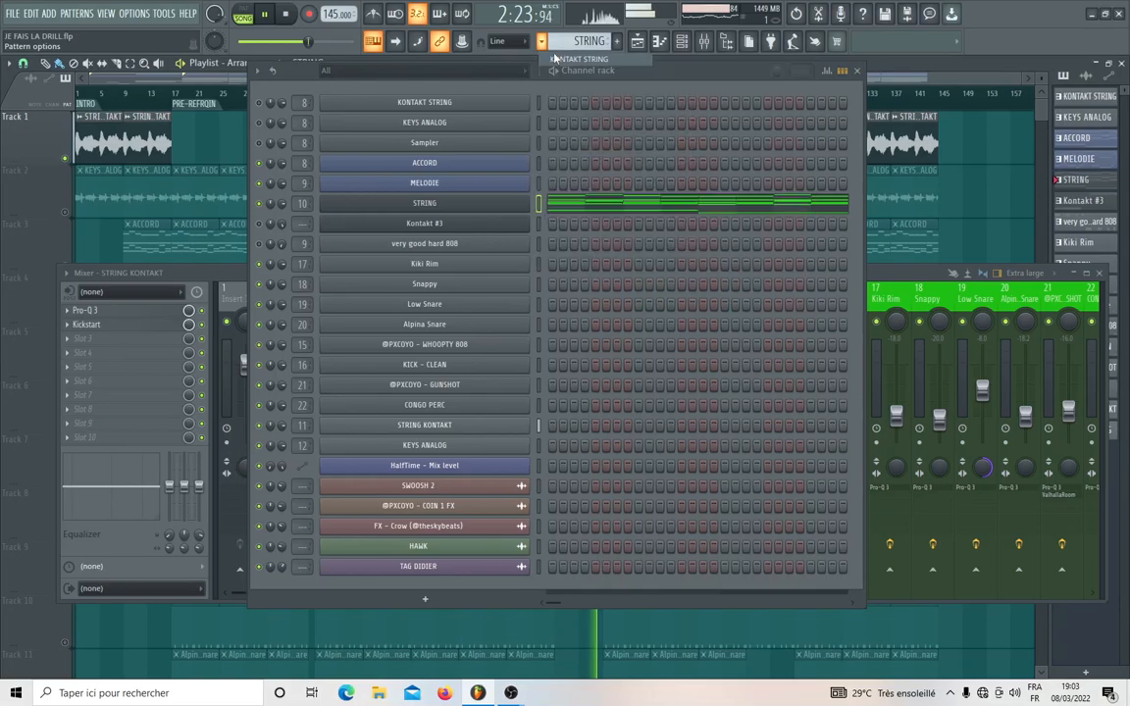
{"action": "left_click", "coordinate": [810, 96]}
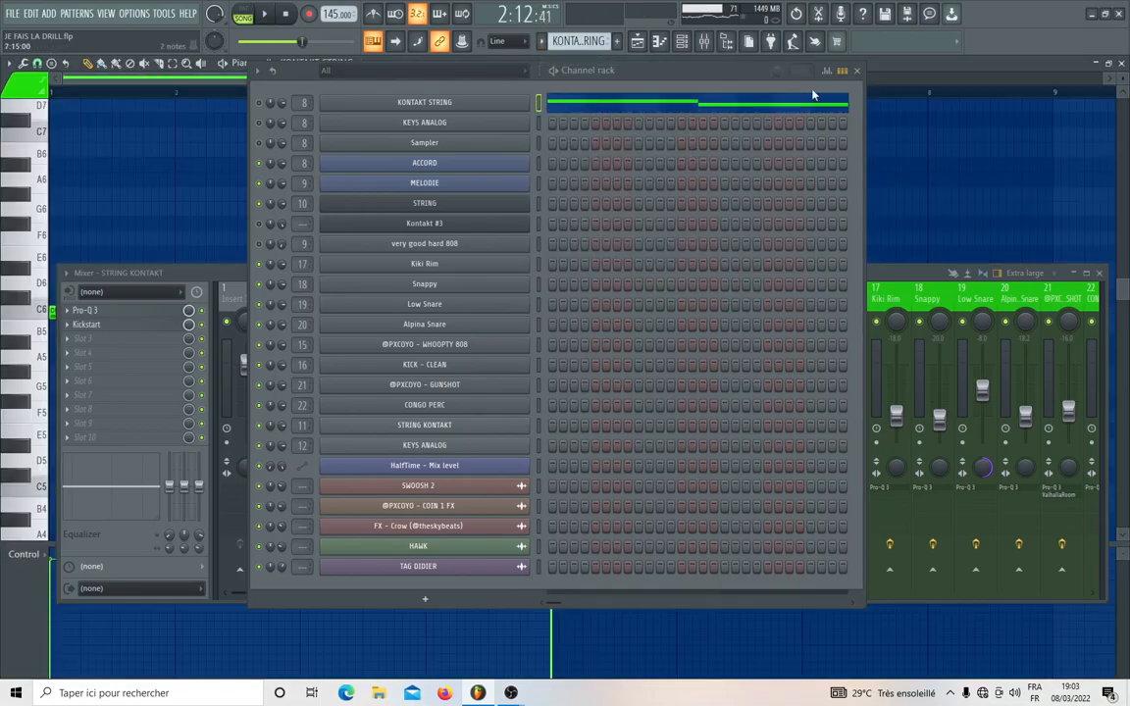
{"action": "left_click", "coordinate": [857, 72]}
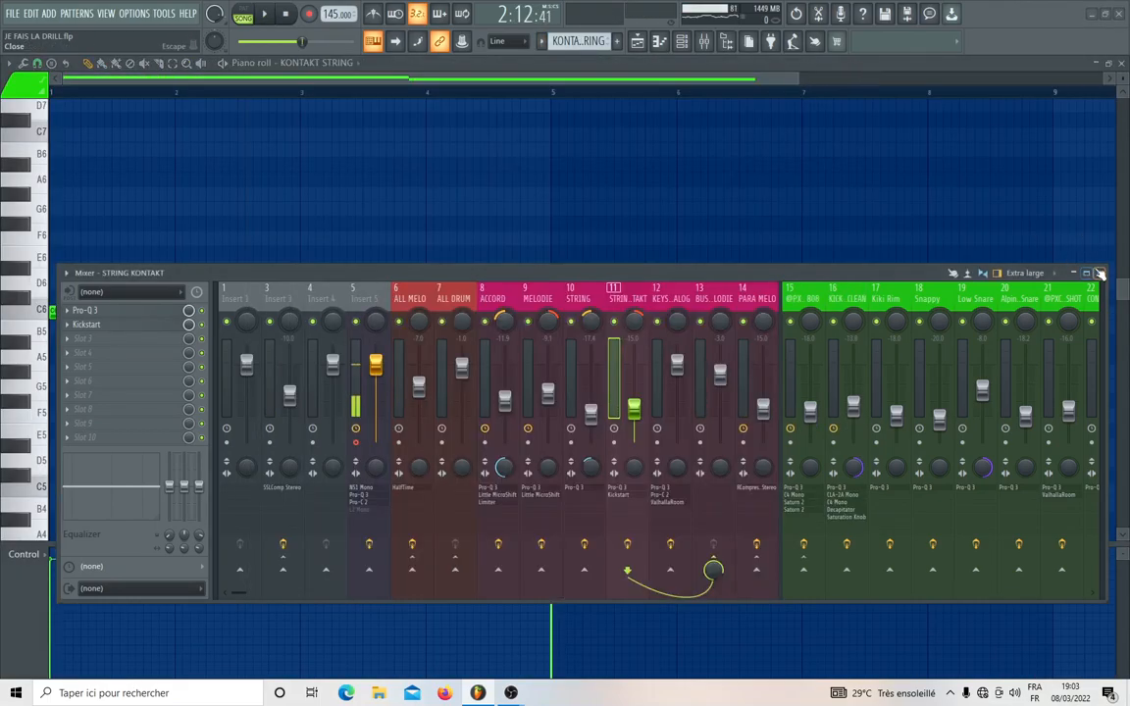
{"action": "key", "text": "F9"}
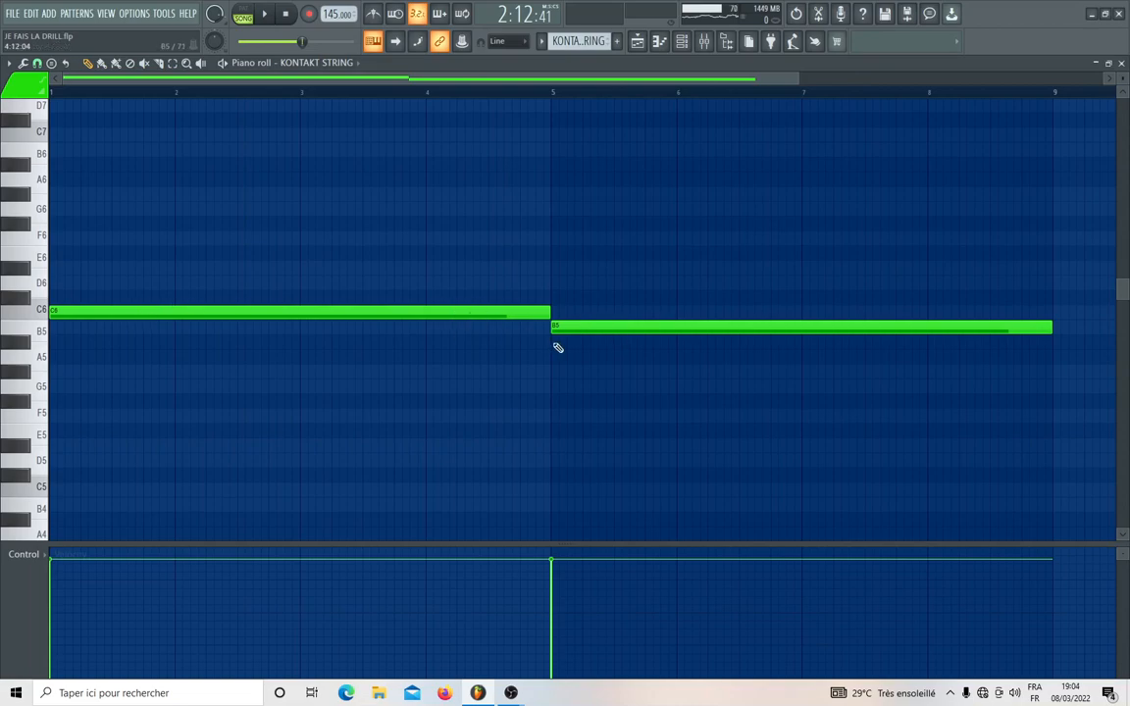
Return to the playlist, solo Track 2 with the KEYS ANALOG clips and start playback
{"action": "left_click", "coordinate": [1119, 62]}
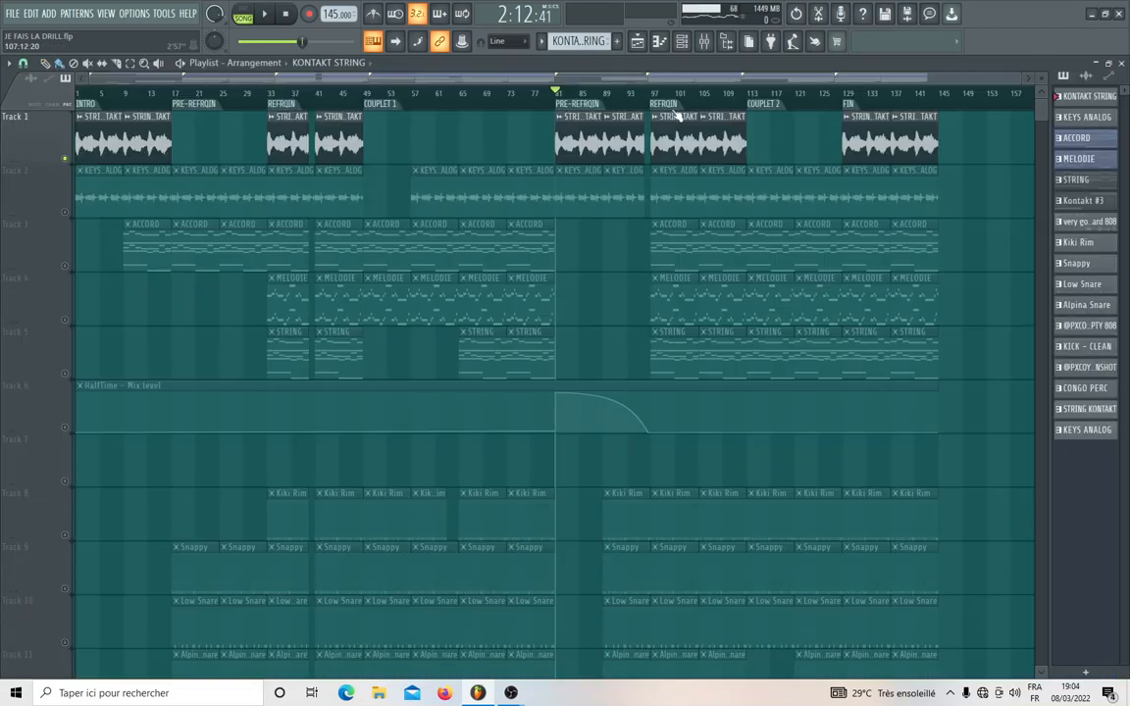
{"action": "right_click", "coordinate": [65, 212]}
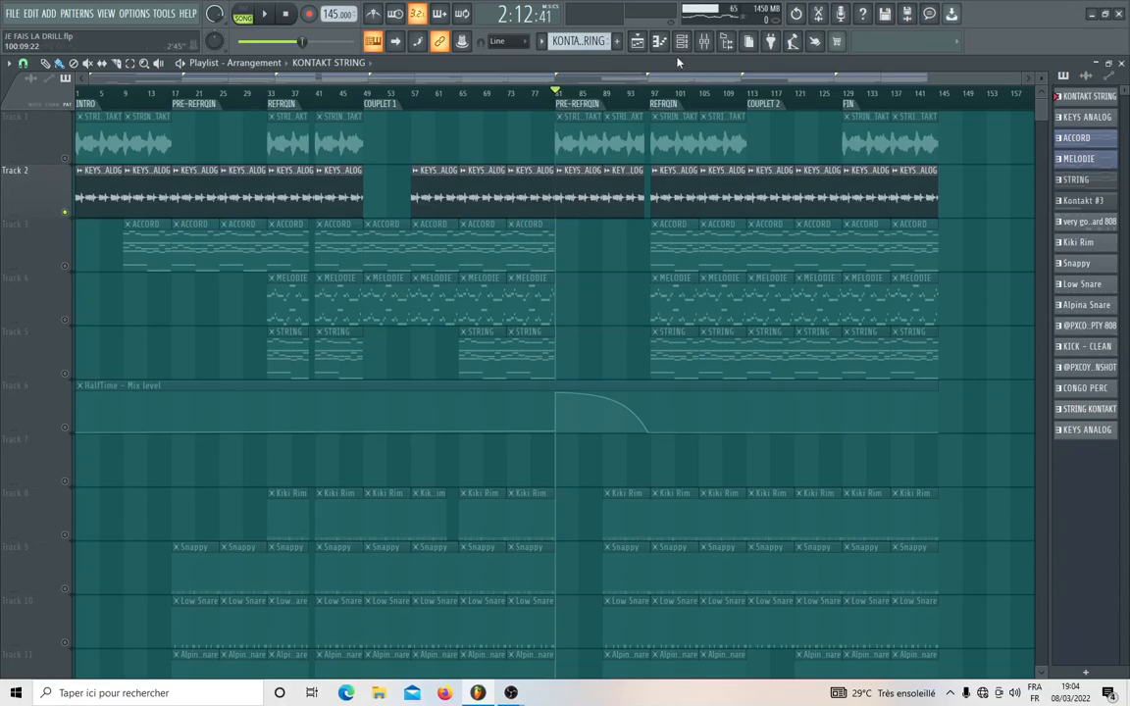
{"action": "key", "text": "space"}
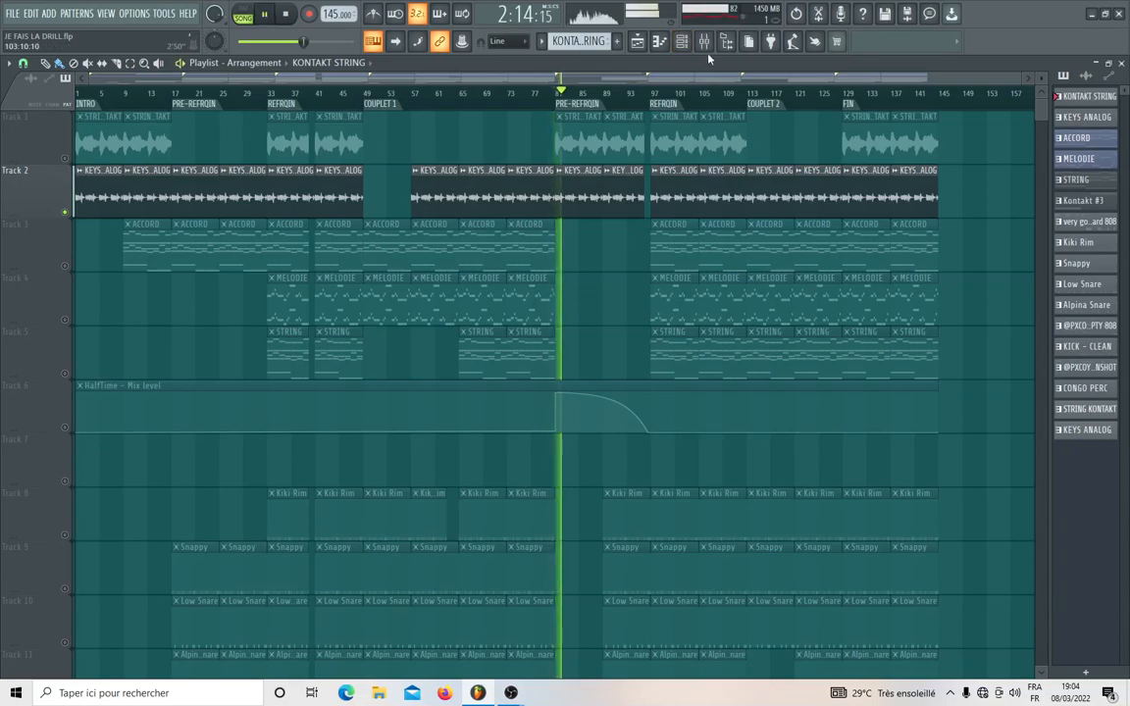
Open the mixer, select the KEYS ANALOG track and inspect its effects, replaying the soloed clips before stopping
{"action": "left_click", "coordinate": [636, 43]}
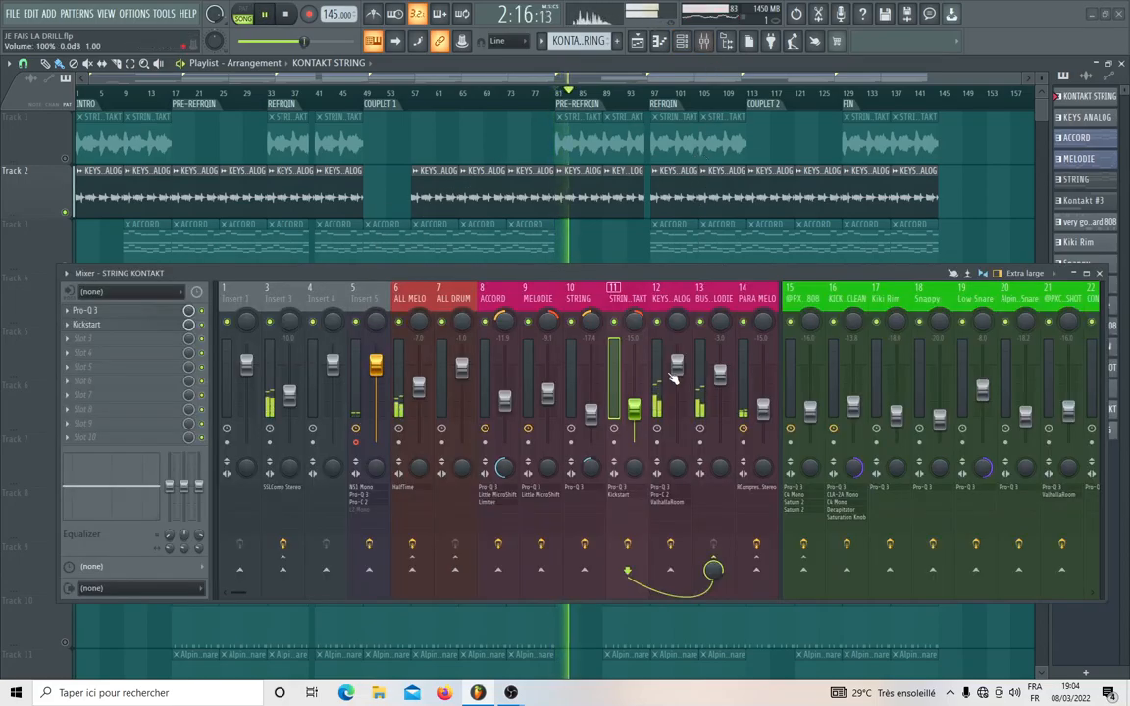
{"action": "left_click", "coordinate": [672, 378]}
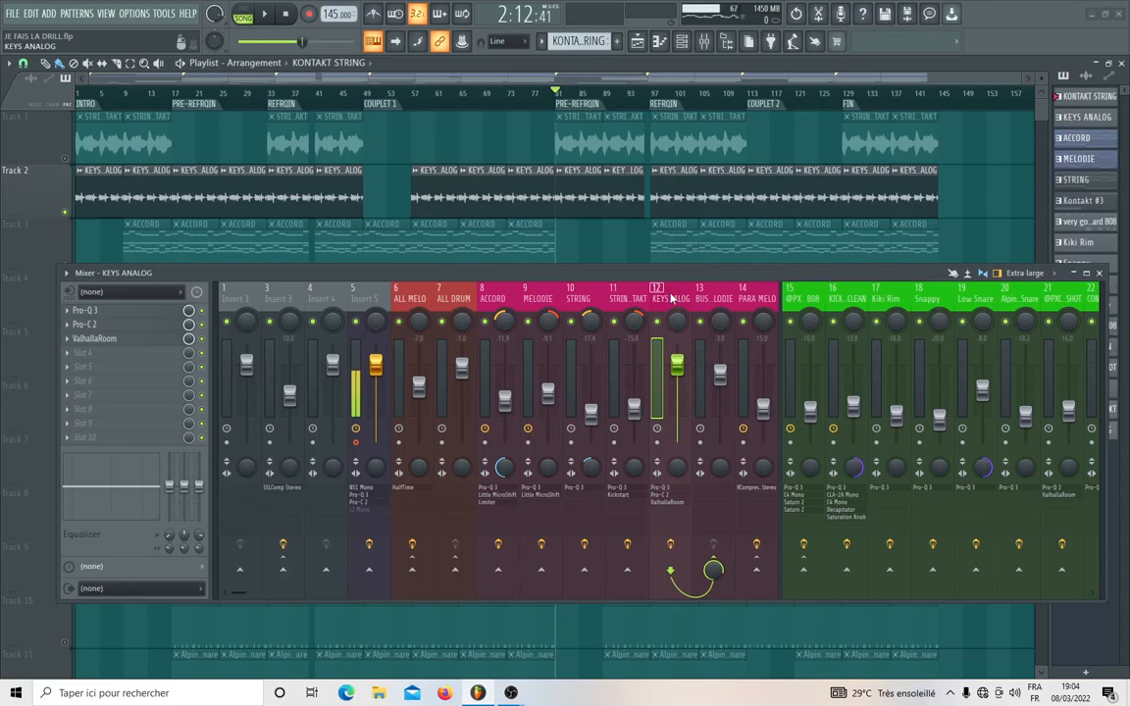
{"action": "key", "text": "space"}
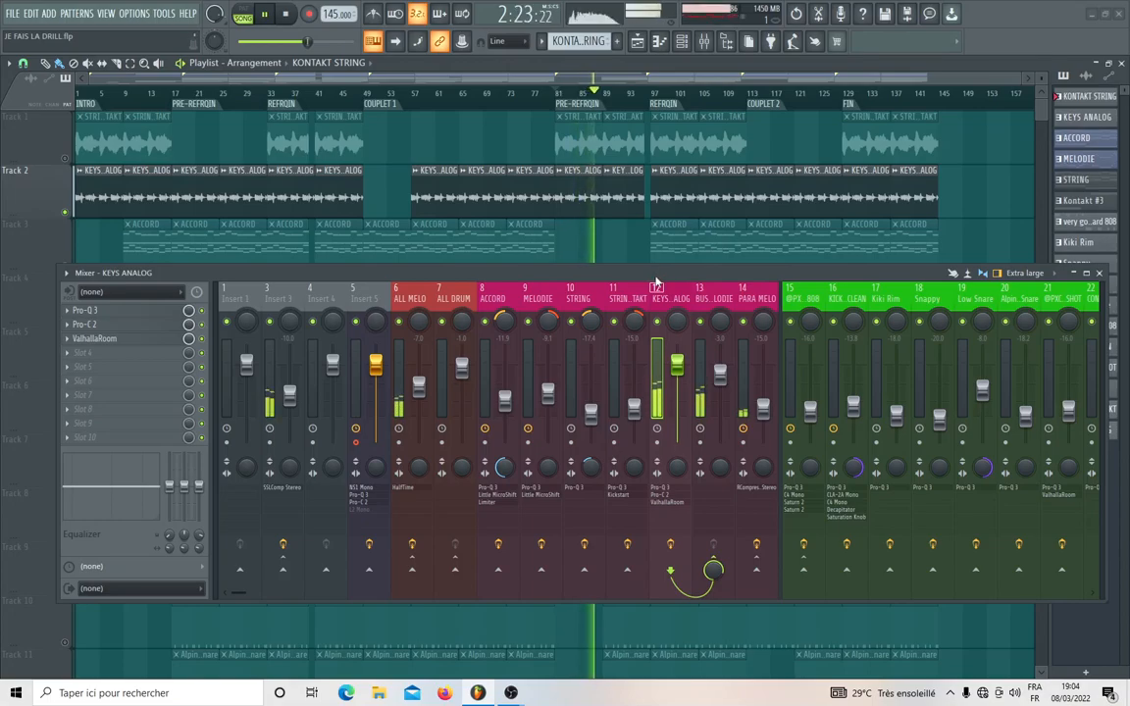
{"action": "key", "text": "space"}
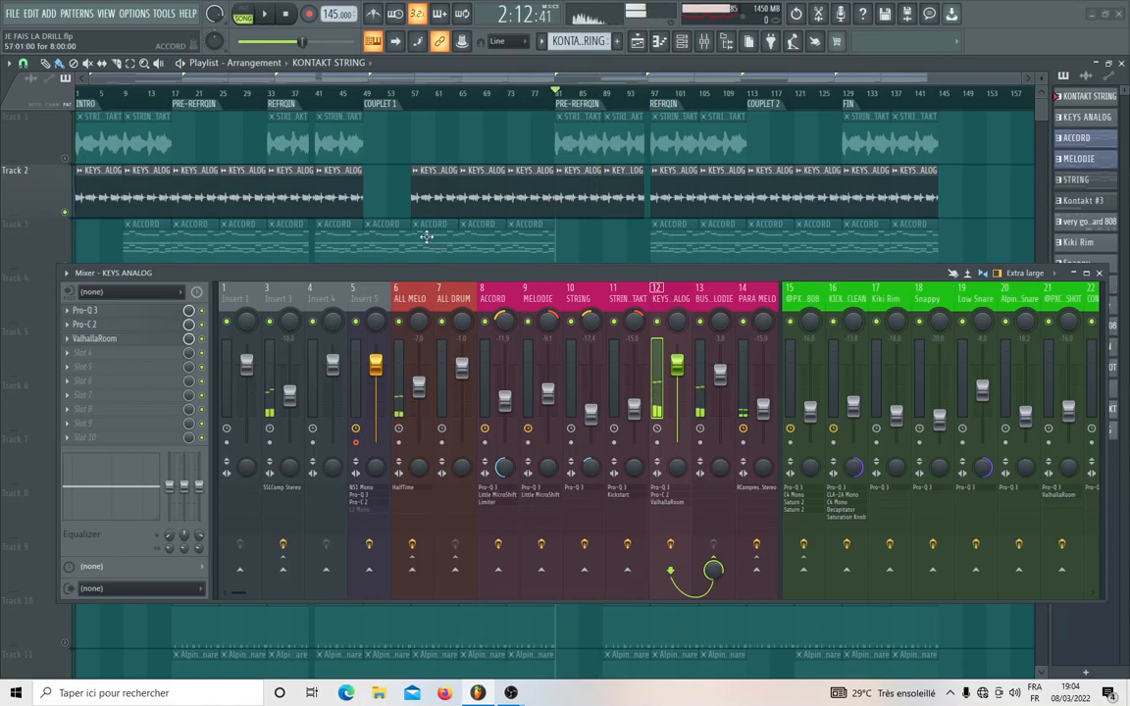
Unmute the MELODIE and STRING tracks (Tracks 4 and 5) and play the arrangement from the REFRQIN marker at bar 33
{"action": "left_click", "coordinate": [272, 102]}
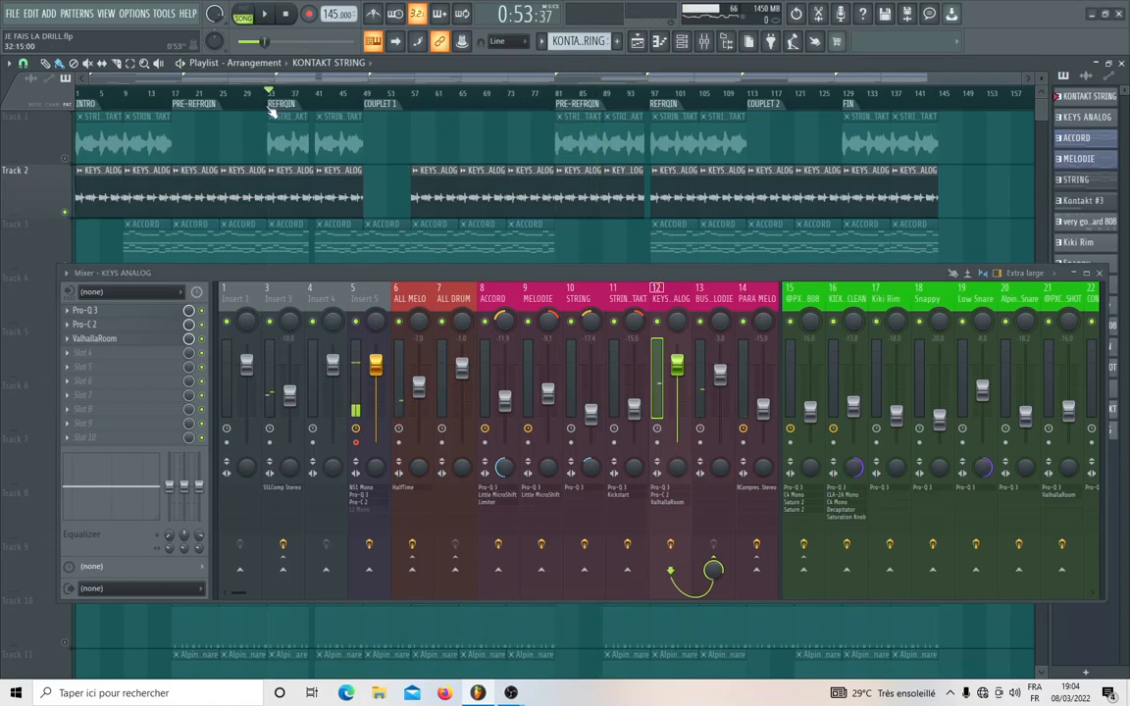
{"action": "scroll", "coordinate": [194, 167], "scroll_direction": "down", "scroll_amount": 1}
{"action": "scroll", "coordinate": [114, 202], "scroll_direction": "down", "scroll_amount": 2}
{"action": "left_click", "coordinate": [66, 159]}
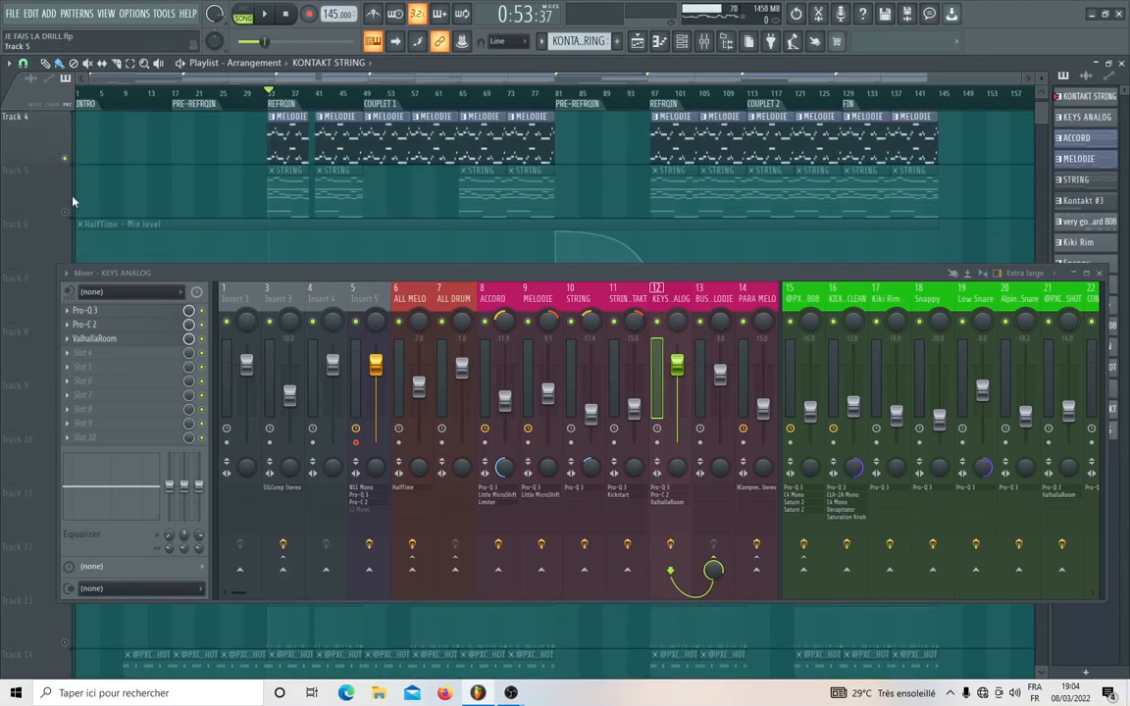
{"action": "left_click", "coordinate": [66, 213]}
{"action": "key", "text": "space"}
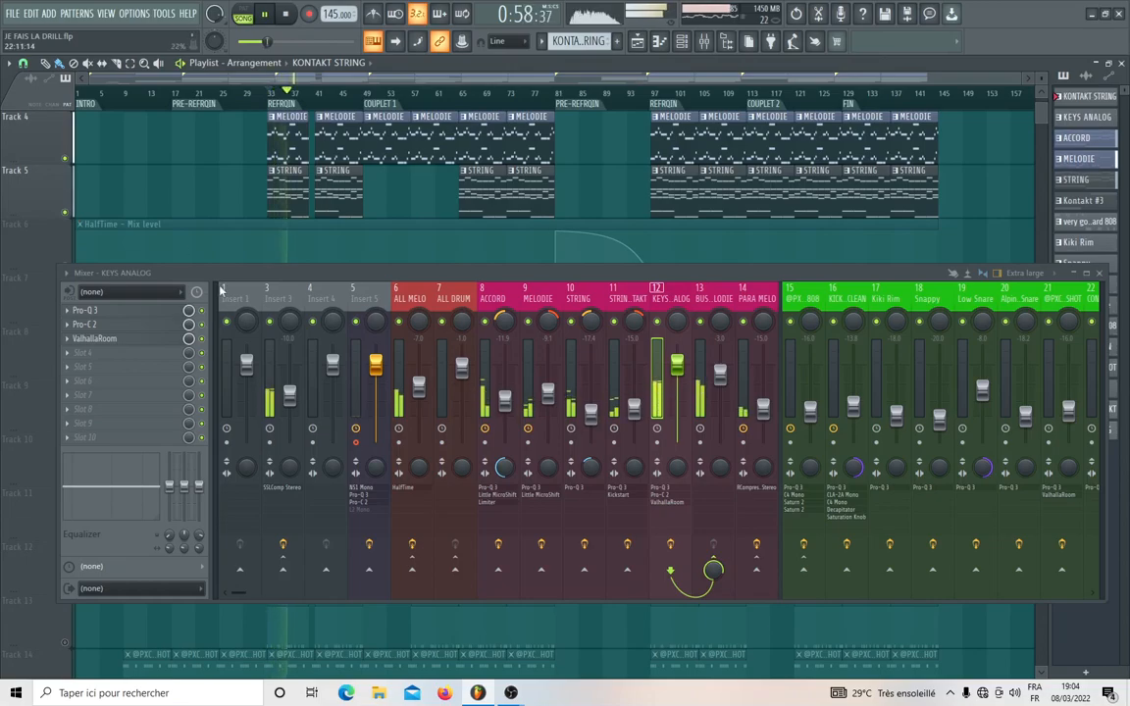
Lower the mixer window, enable Track 6 with the HalfTime - Mix level automation, reduce the playlist track height and stop playback
{"action": "left_click_drag", "start_coordinate": [216, 273], "coordinate": [211, 358]}
{"action": "left_click", "coordinate": [65, 265]}
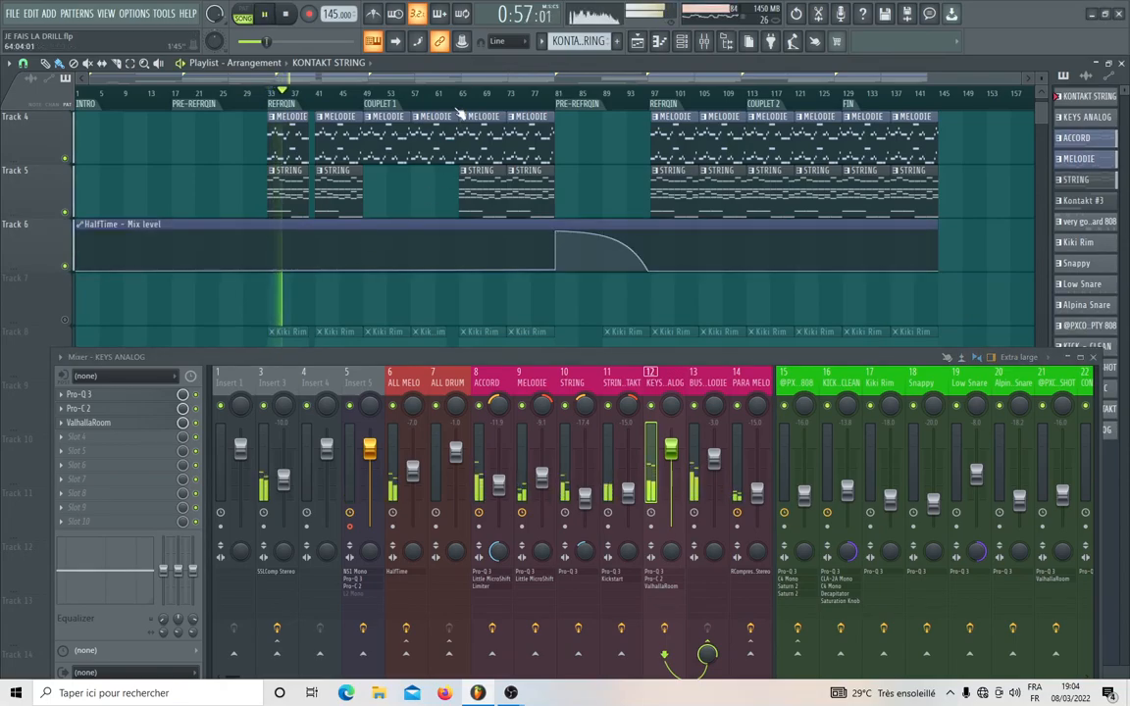
{"action": "scroll", "coordinate": [453, 98], "scroll_direction": "up", "scroll_amount": 2}
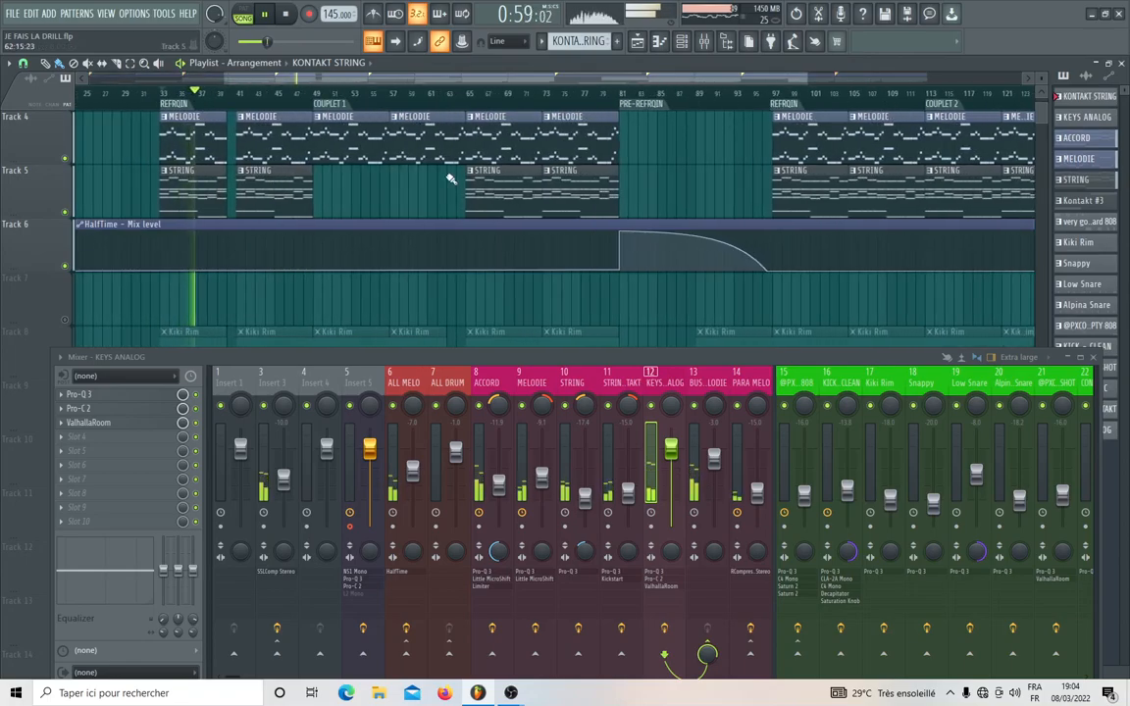
{"action": "scroll", "coordinate": [451, 179], "scroll_direction": "up", "scroll_amount": 1}
{"action": "scroll", "coordinate": [451, 178], "scroll_direction": "up", "scroll_amount": 2}
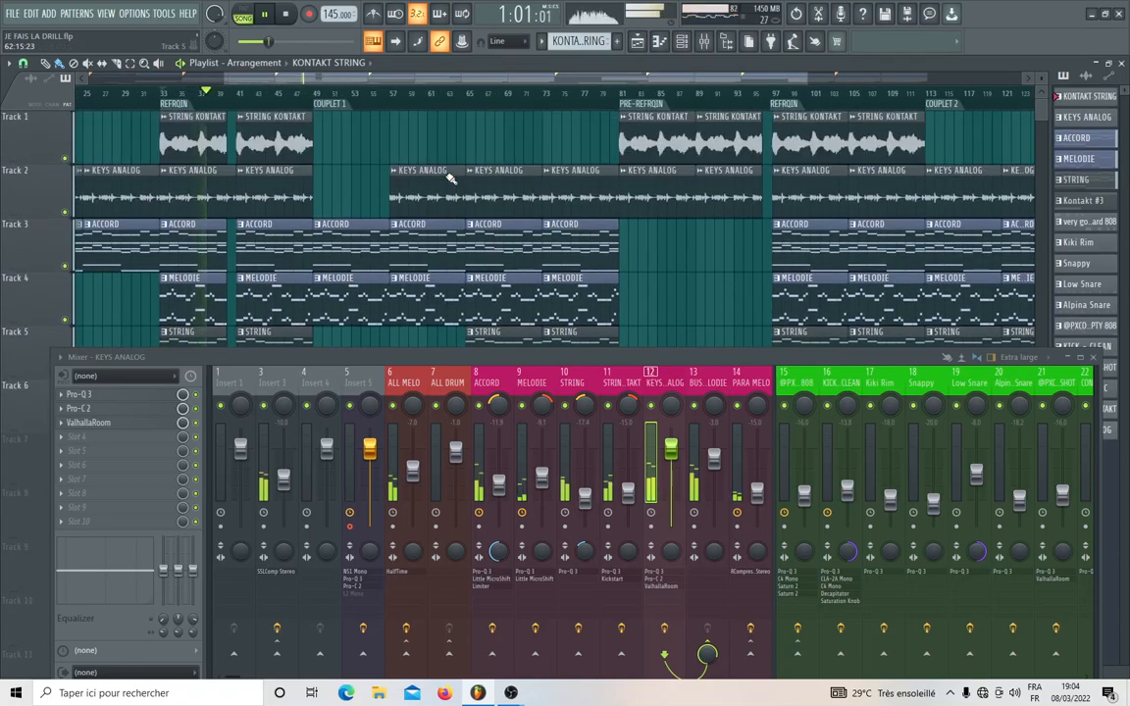
{"action": "left_click_drag", "start_coordinate": [1042, 78], "coordinate": [1042, 98]}
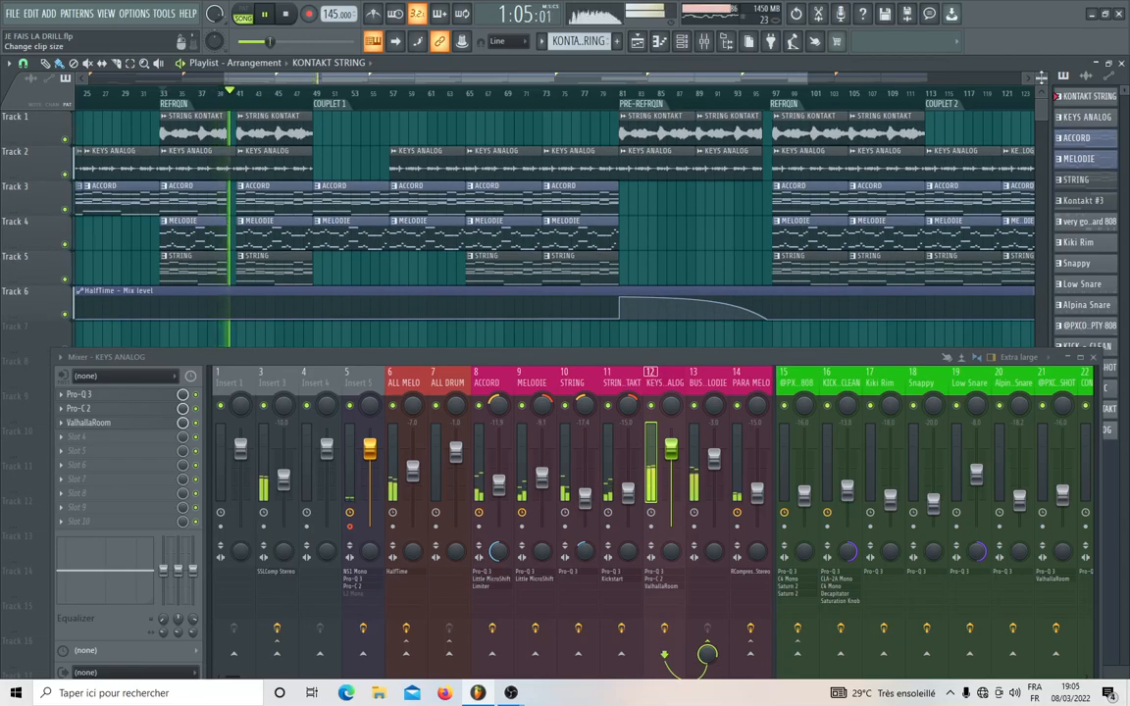
{"action": "key", "text": "space"}
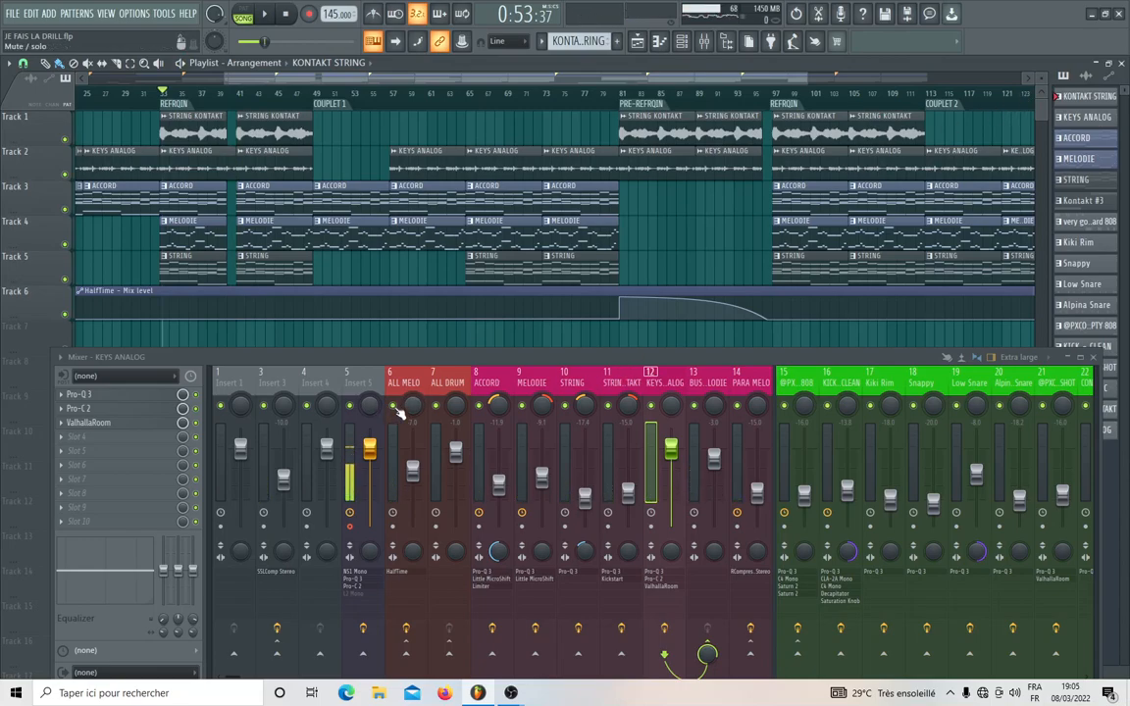
{"action": "scroll", "coordinate": [498, 383], "scroll_direction": "down", "scroll_amount": 4}
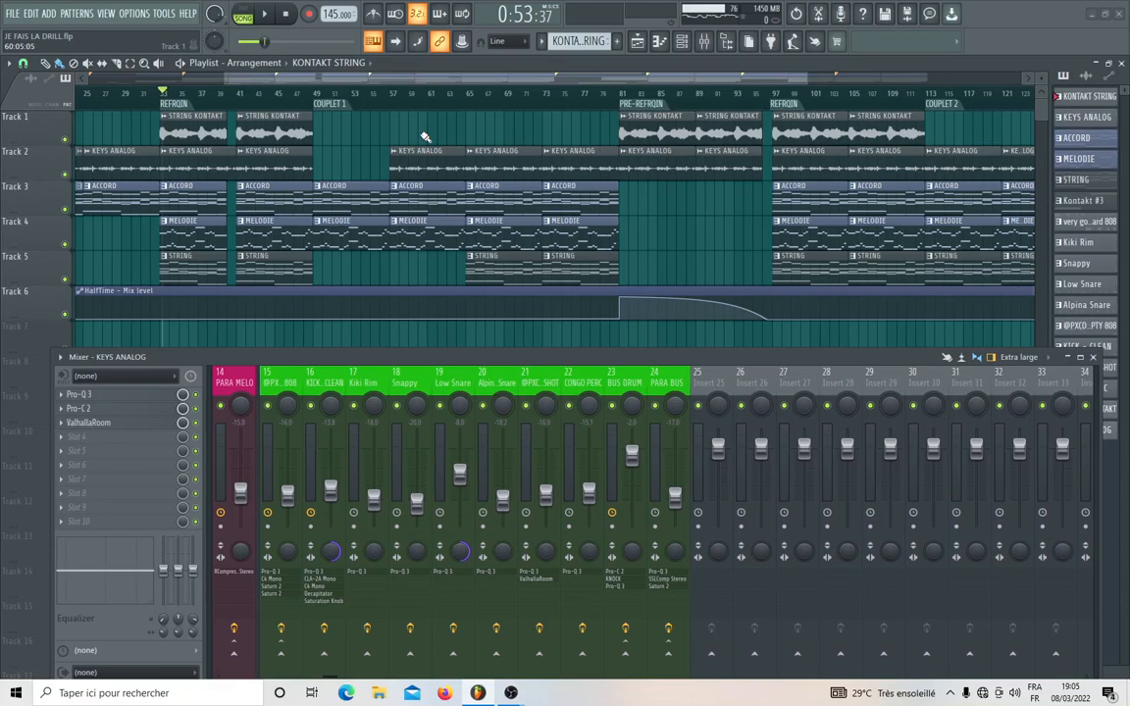
{"action": "scroll", "coordinate": [424, 137], "scroll_direction": "down", "scroll_amount": 8}
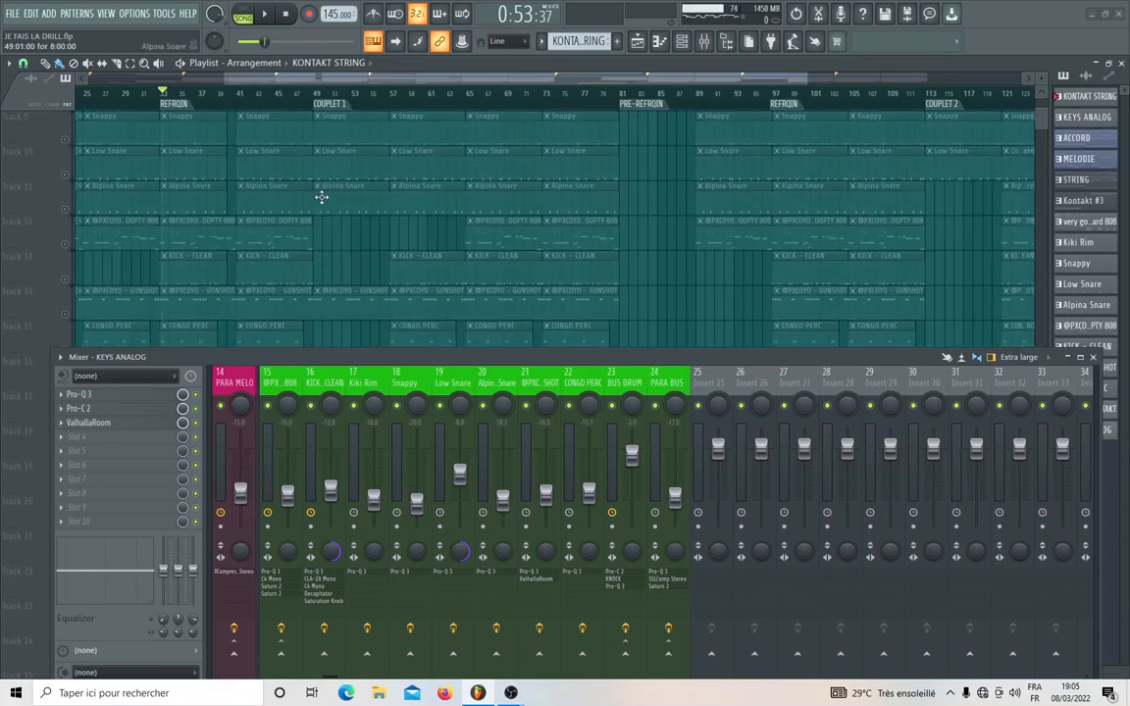
{"action": "left_click", "coordinate": [59, 226]}
{"action": "key", "text": "space"}
{"action": "left_click_drag", "start_coordinate": [618, 358], "coordinate": [622, 285]}
{"action": "scroll", "coordinate": [605, 307], "scroll_direction": "up", "scroll_amount": 2}
{"action": "scroll", "coordinate": [604, 308], "scroll_direction": "up", "scroll_amount": 3}
{"action": "left_click", "coordinate": [799, 311]}
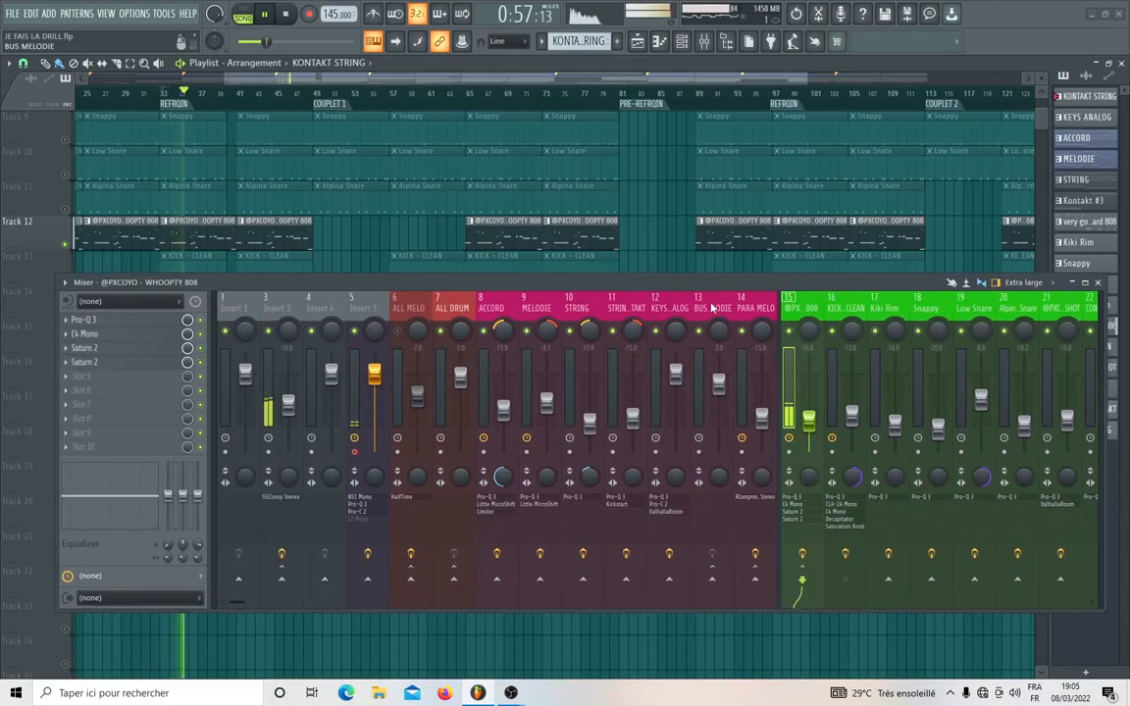
{"action": "left_click_drag", "start_coordinate": [697, 287], "coordinate": [711, 361]}
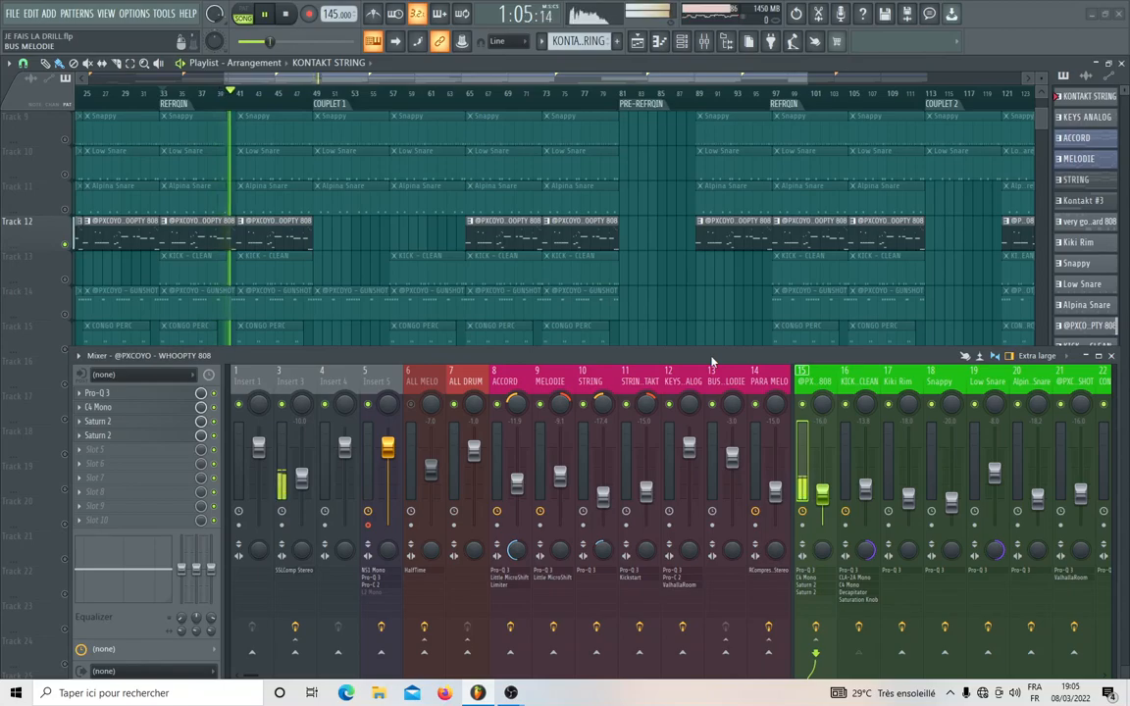
{"action": "key", "text": "space"}
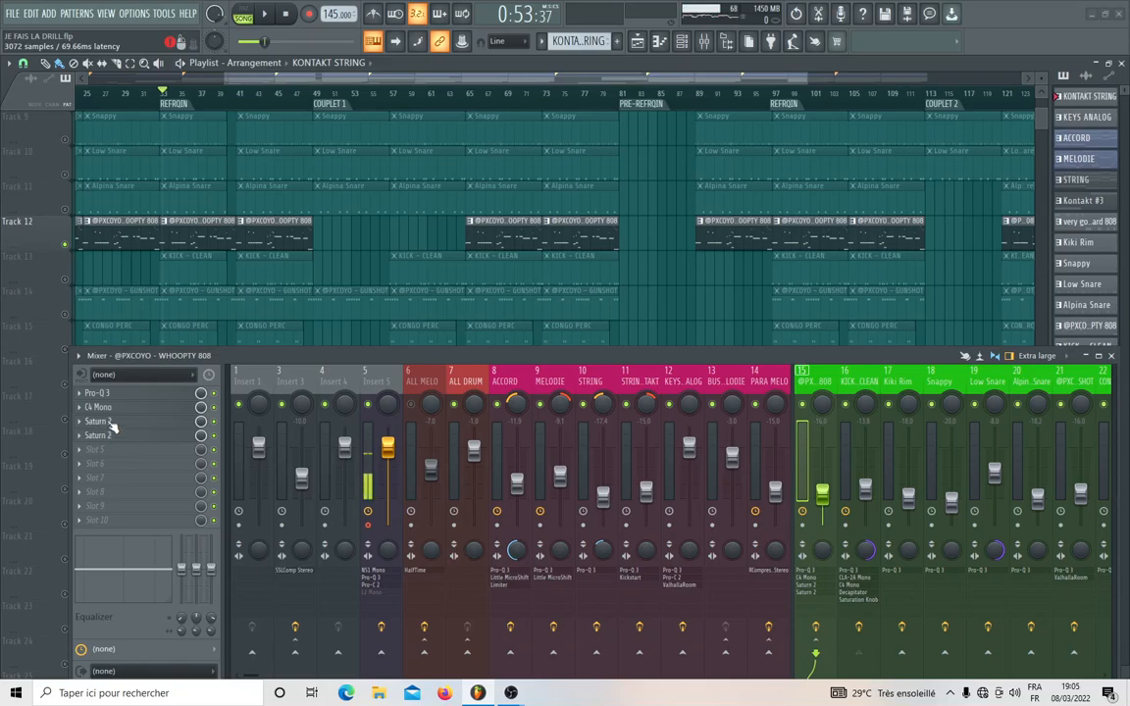
{"action": "key", "text": "space"}
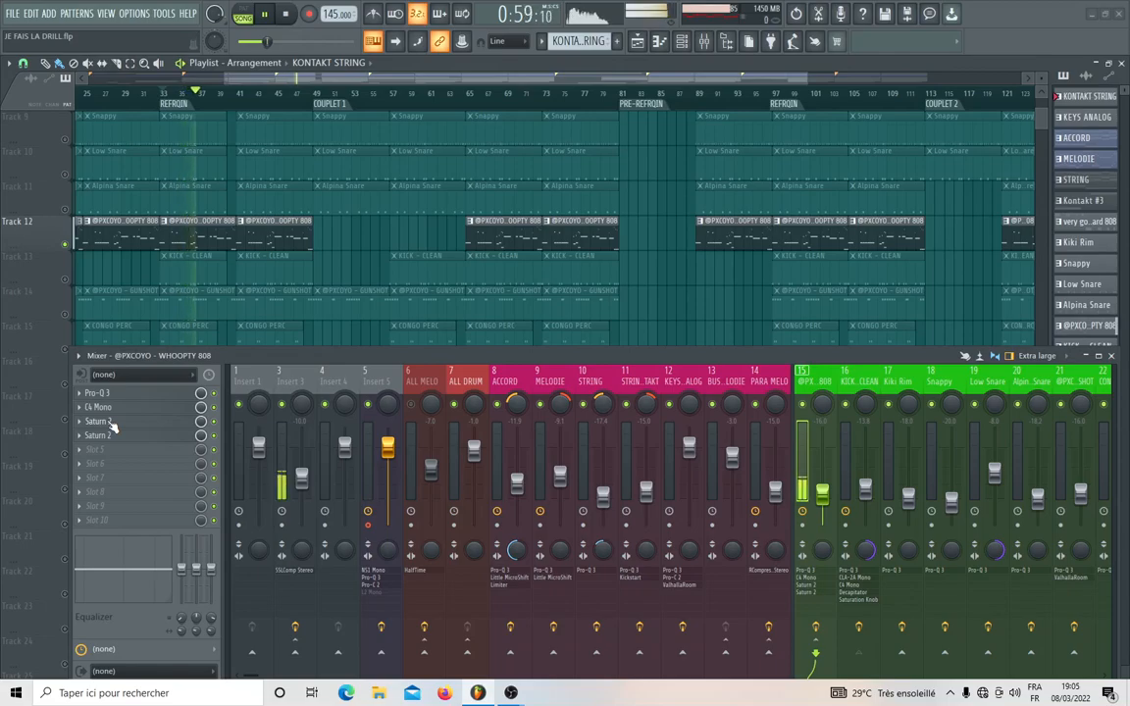
{"action": "key", "text": "space"}
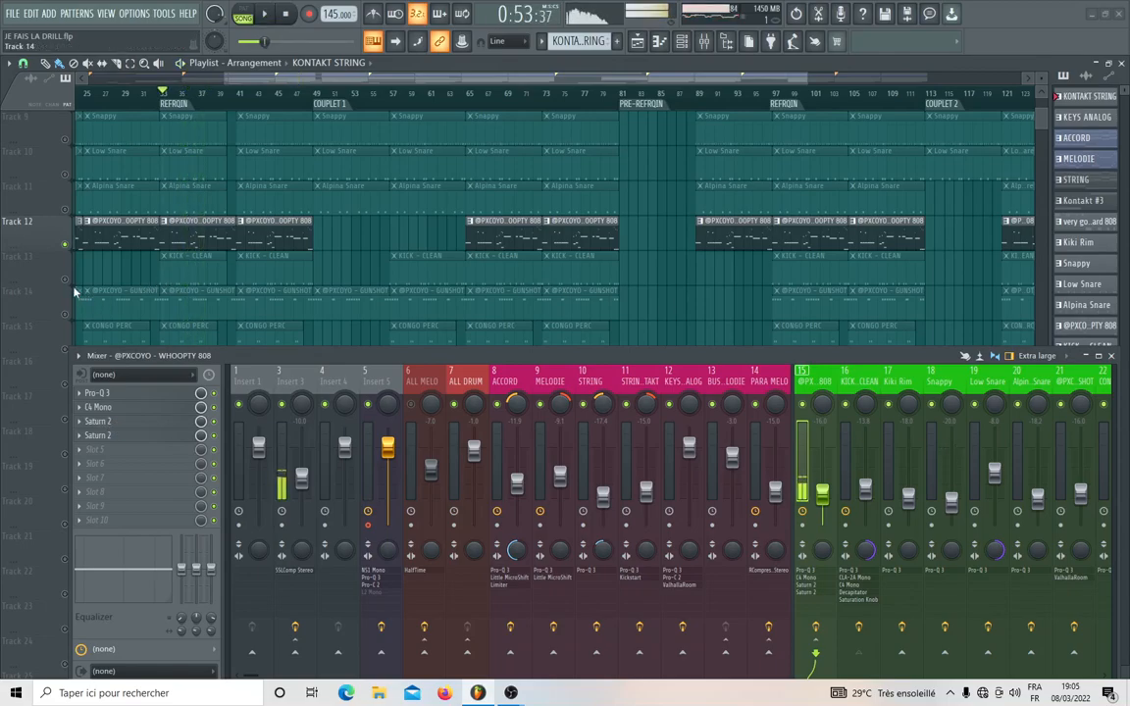
Solo Track 13, play the KICK - CLEAN clips with their mixer track selected, and stop playback
{"action": "left_click", "coordinate": [71, 276]}
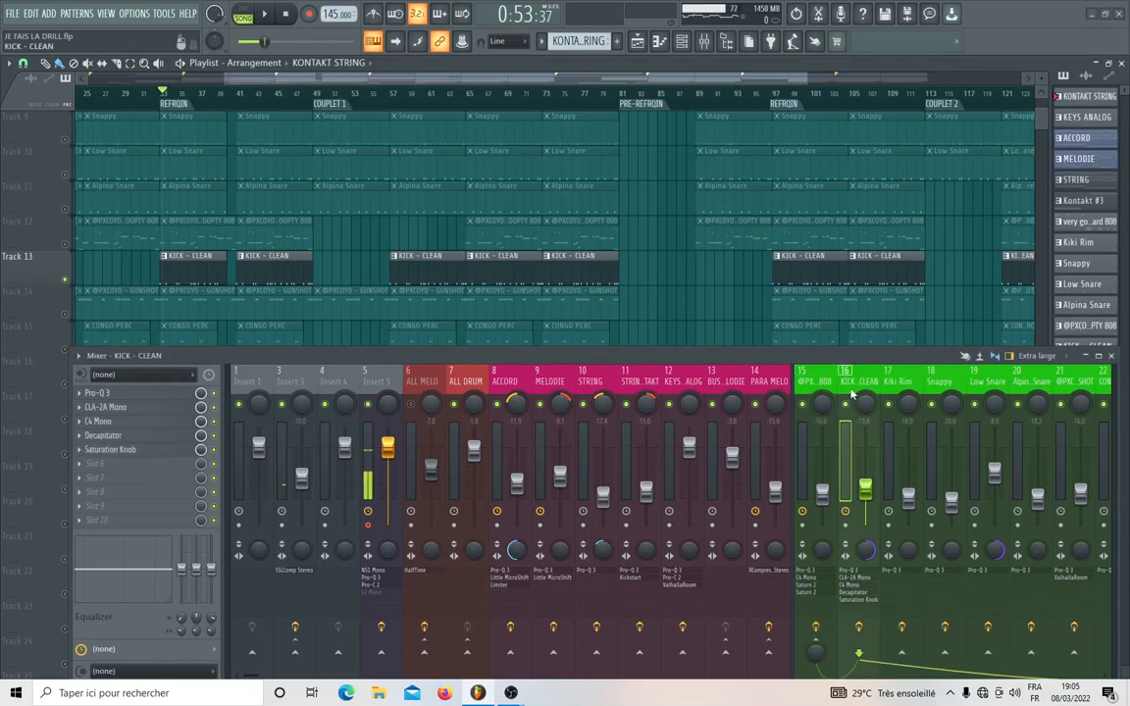
{"action": "key", "text": "space"}
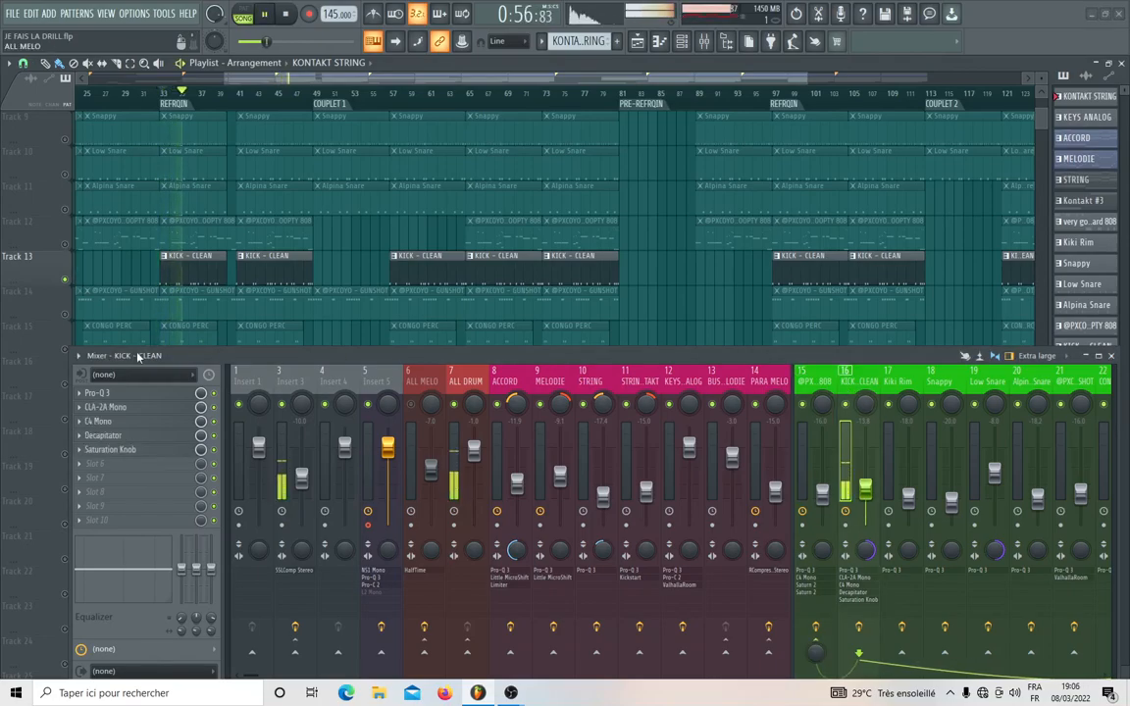
{"action": "key", "text": "space"}
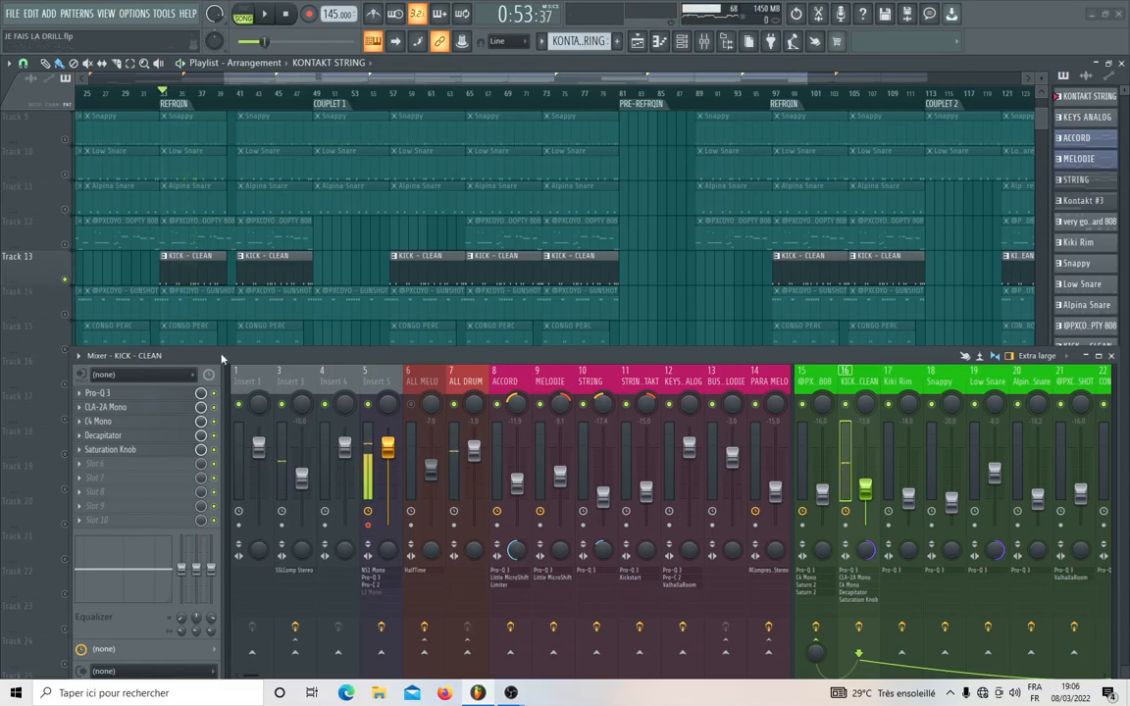
Reposition and resize the mixer window to enlarge the KICK - CLEAN effects list while keeping Track 13's clips visible
{"action": "left_click_drag", "start_coordinate": [221, 350], "coordinate": [220, 247]}
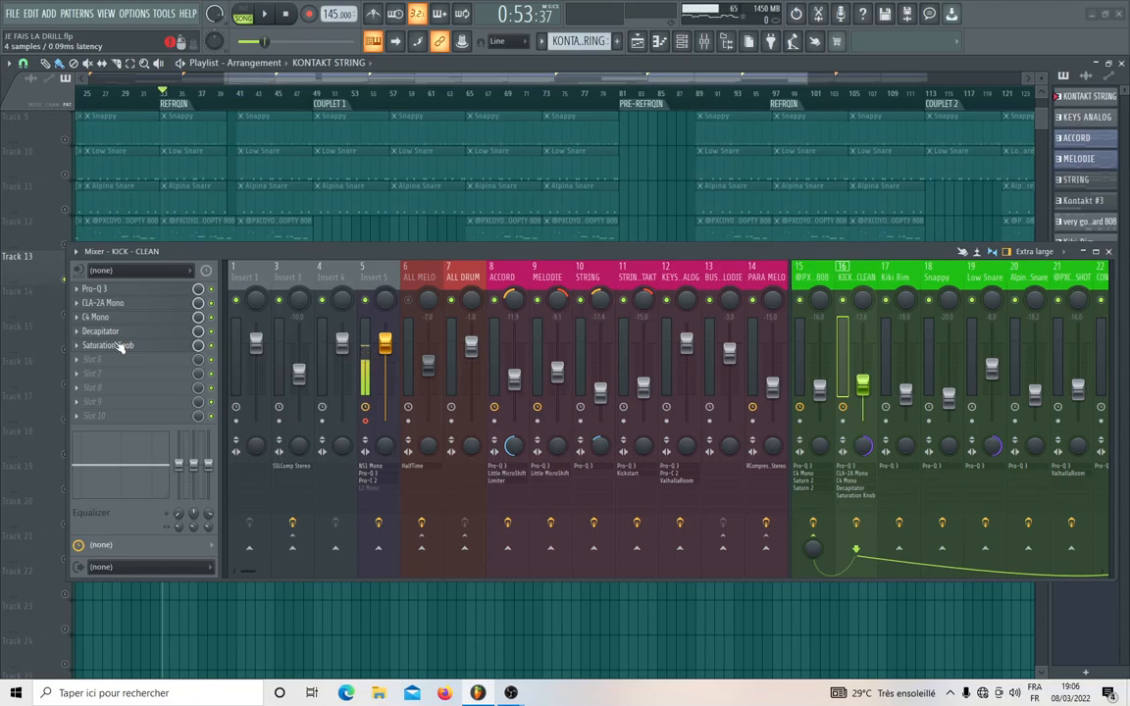
{"action": "left_click_drag", "start_coordinate": [65, 244], "coordinate": [222, 193]}
{"action": "left_click_drag", "start_coordinate": [325, 201], "coordinate": [200, 311]}
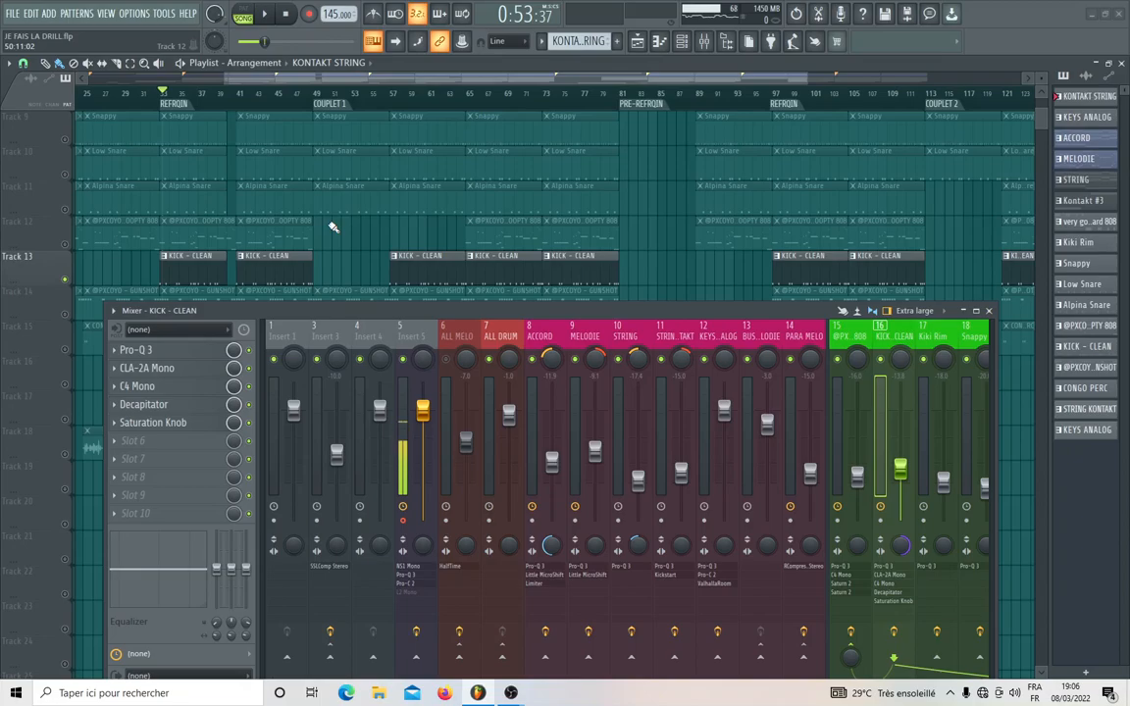
{"action": "scroll", "coordinate": [333, 228], "scroll_direction": "down", "scroll_amount": 1}
{"action": "scroll", "coordinate": [333, 228], "scroll_direction": "down", "scroll_amount": 2}
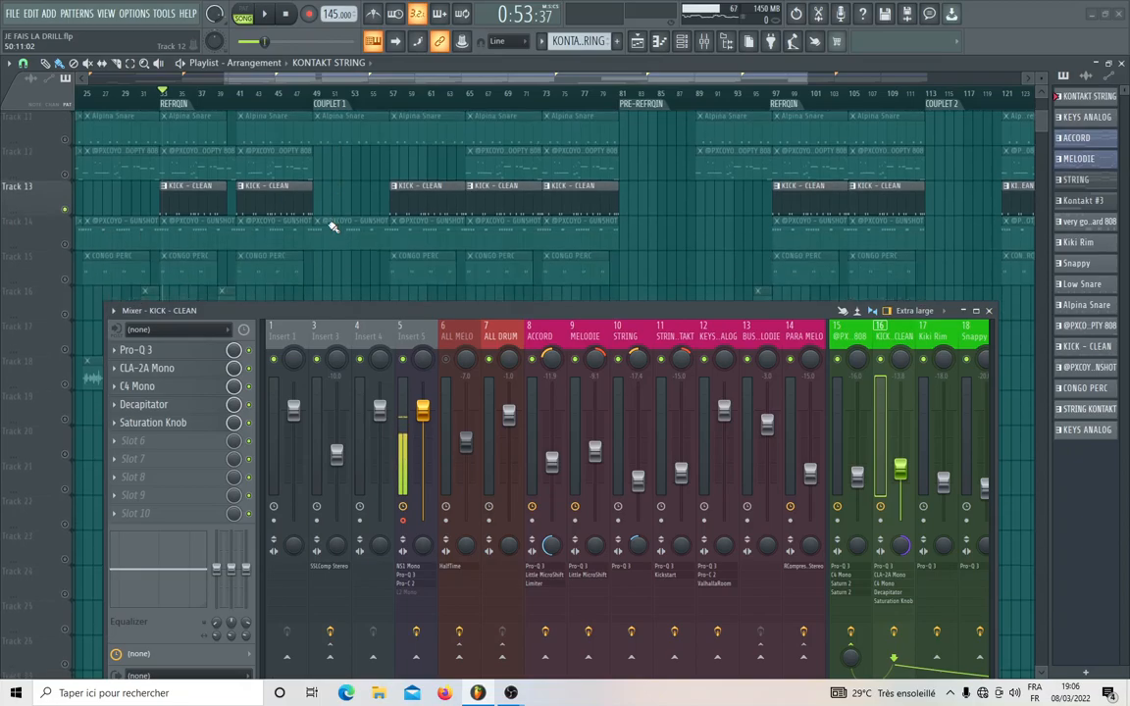
{"action": "right_click", "coordinate": [60, 246]}
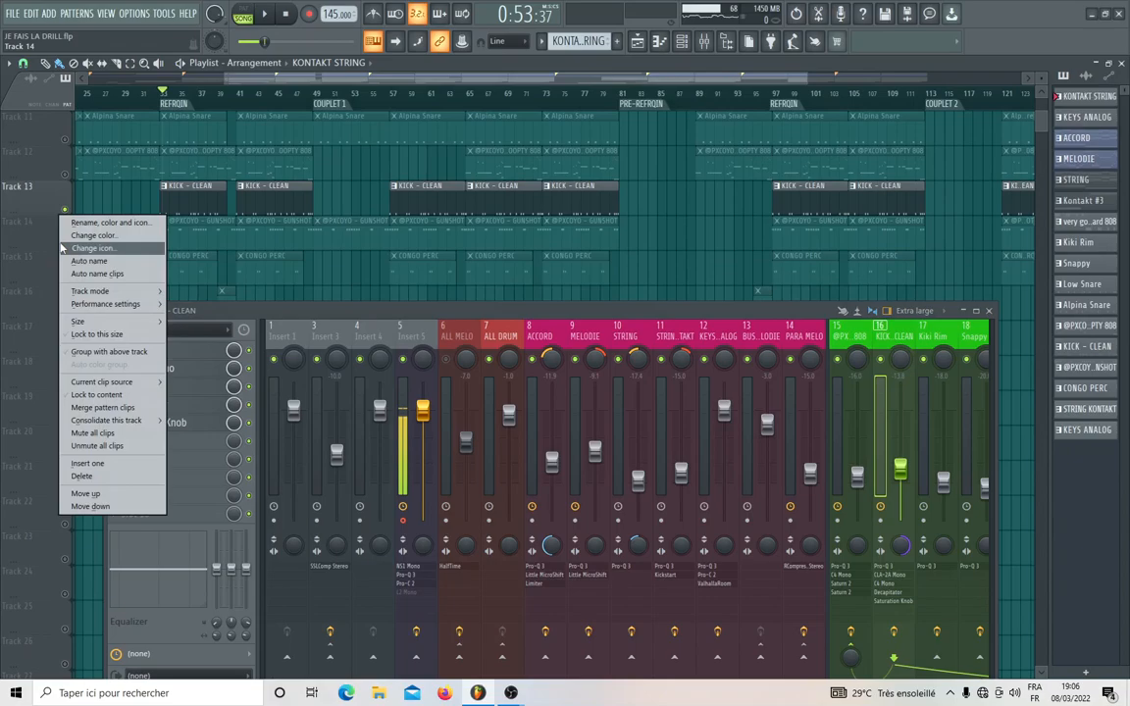
{"action": "left_click", "coordinate": [35, 248]}
{"action": "right_click", "coordinate": [67, 246]}
{"action": "key", "text": "space"}
{"action": "scroll", "coordinate": [644, 324], "scroll_direction": "down", "scroll_amount": 5}
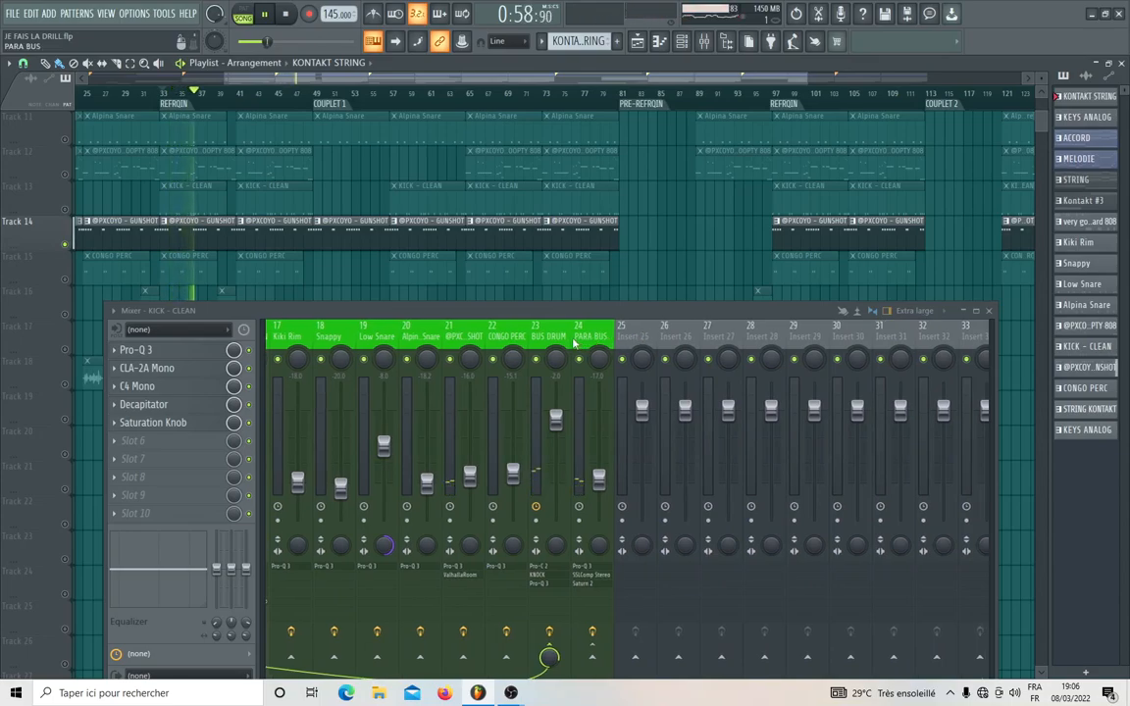
Solo Track 15, play its CONGO PERC clips from bar 35 in the REFRQIN section, and stop playback
{"action": "right_click", "coordinate": [65, 281]}
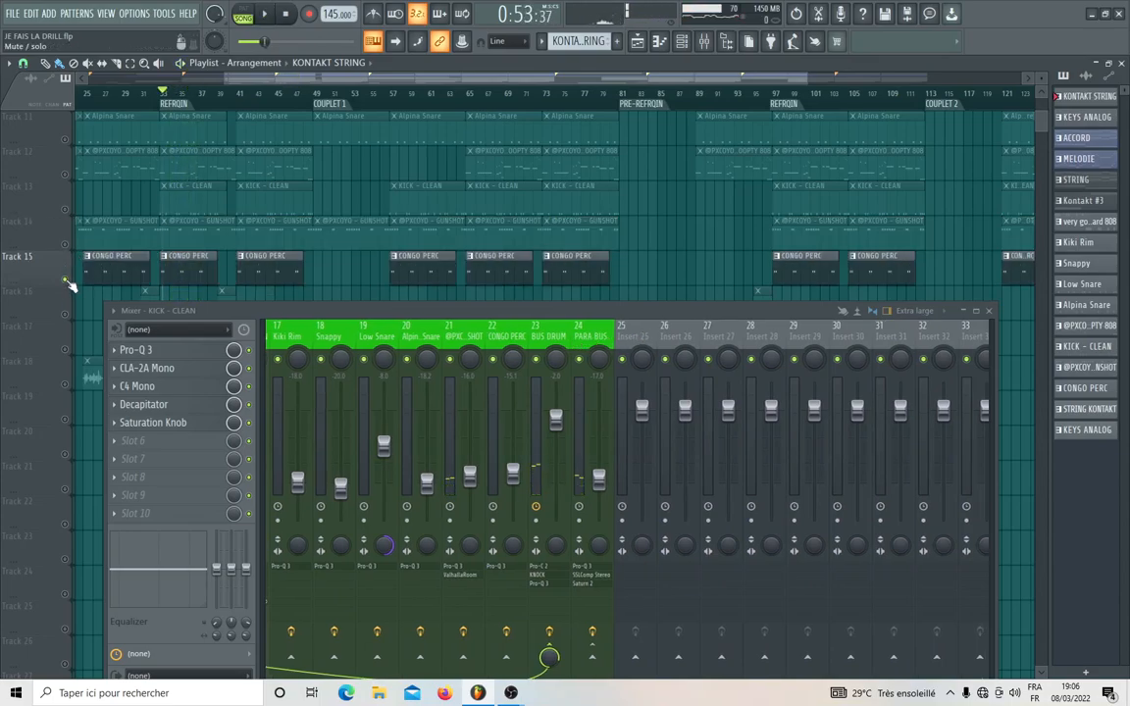
{"action": "key", "text": "space"}
{"action": "left_click", "coordinate": [188, 100]}
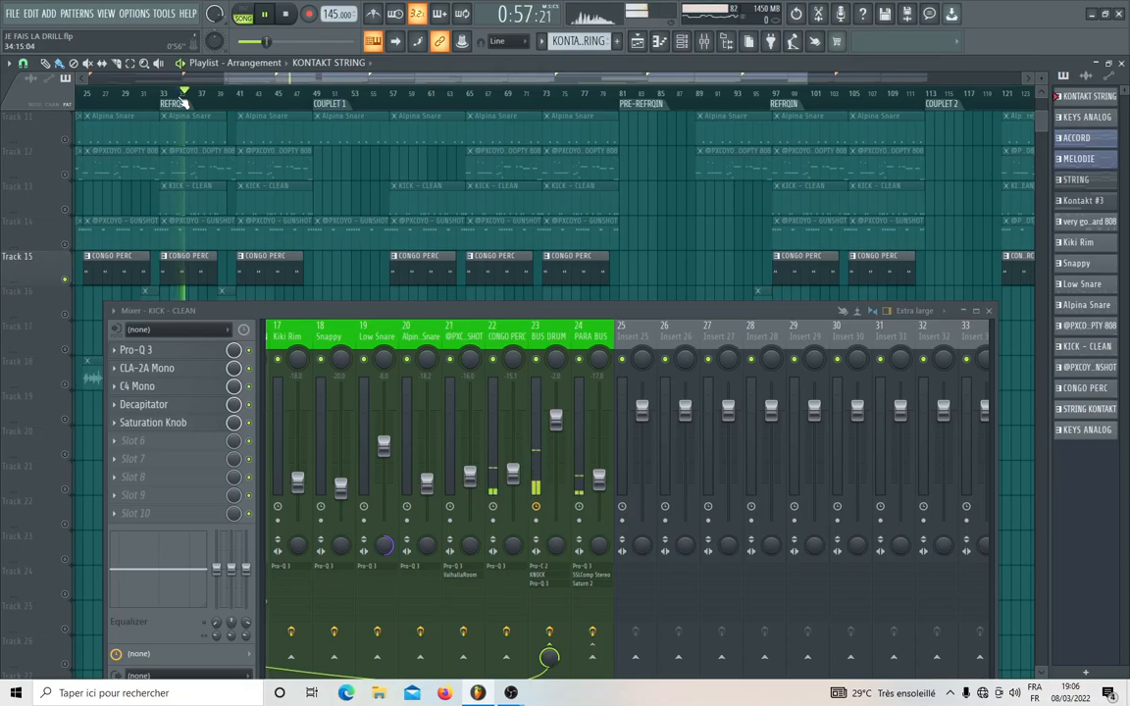
{"action": "scroll", "coordinate": [322, 202], "scroll_direction": "down", "scroll_amount": 2}
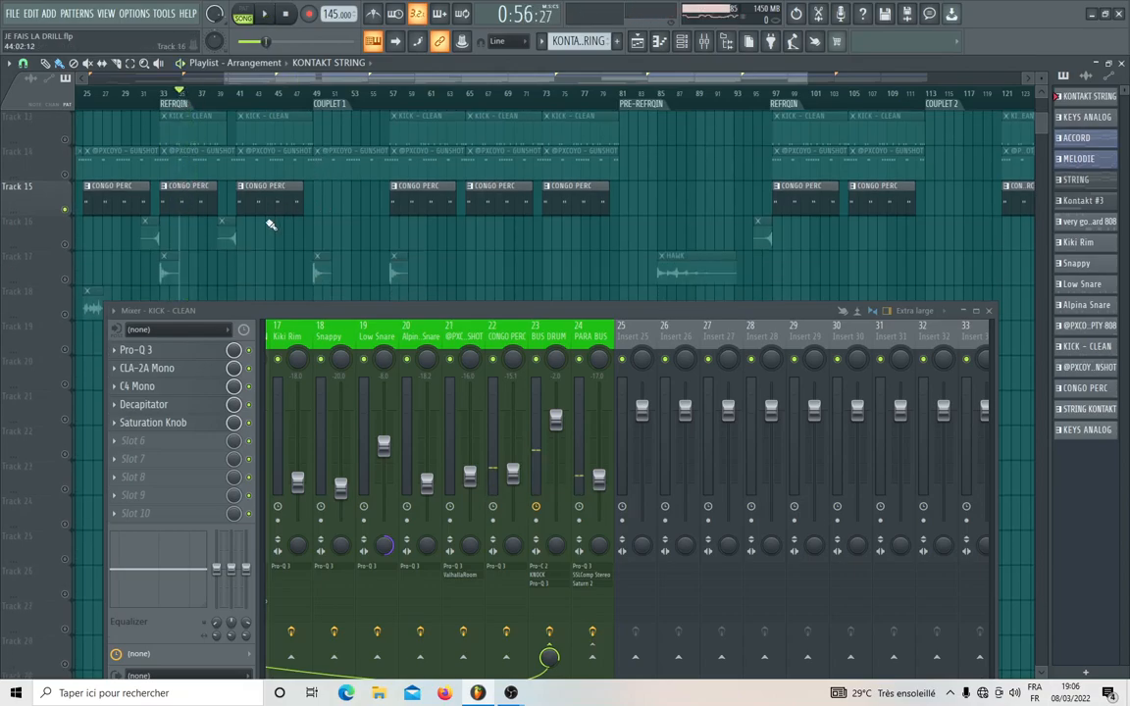
Solo and play the Snappy clips on Track 9 and the Low Snare clips on Track 10 in turn
{"action": "scroll", "coordinate": [270, 225], "scroll_direction": "up", "scroll_amount": 5}
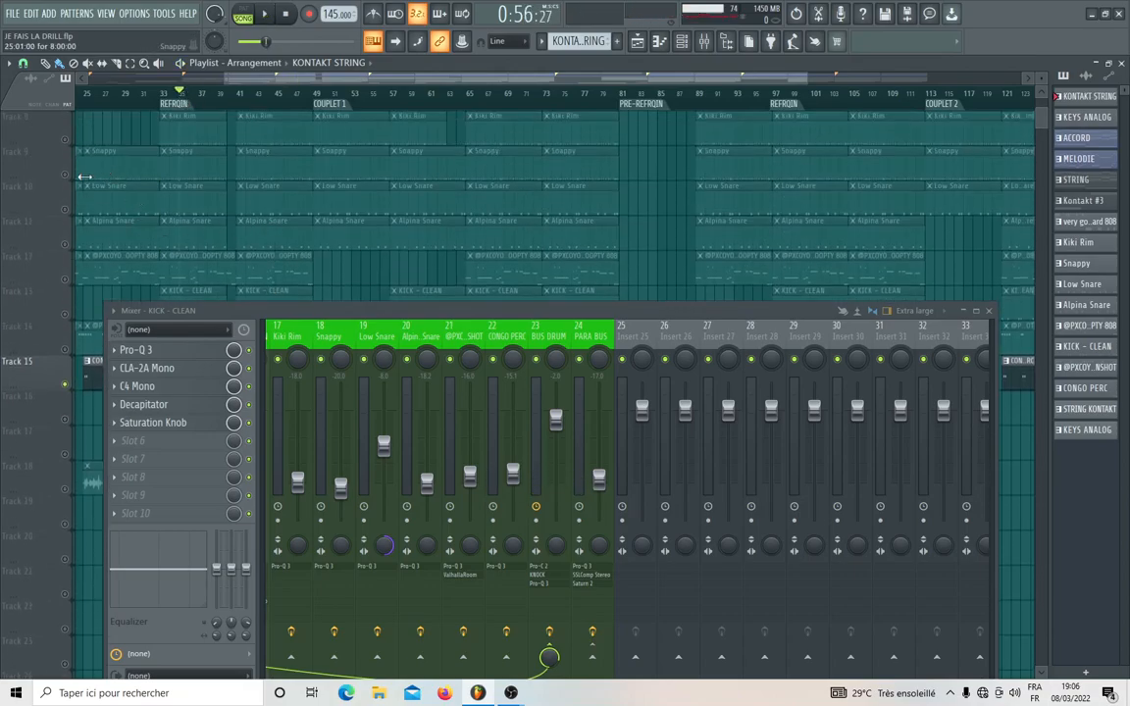
{"action": "right_click", "coordinate": [66, 176]}
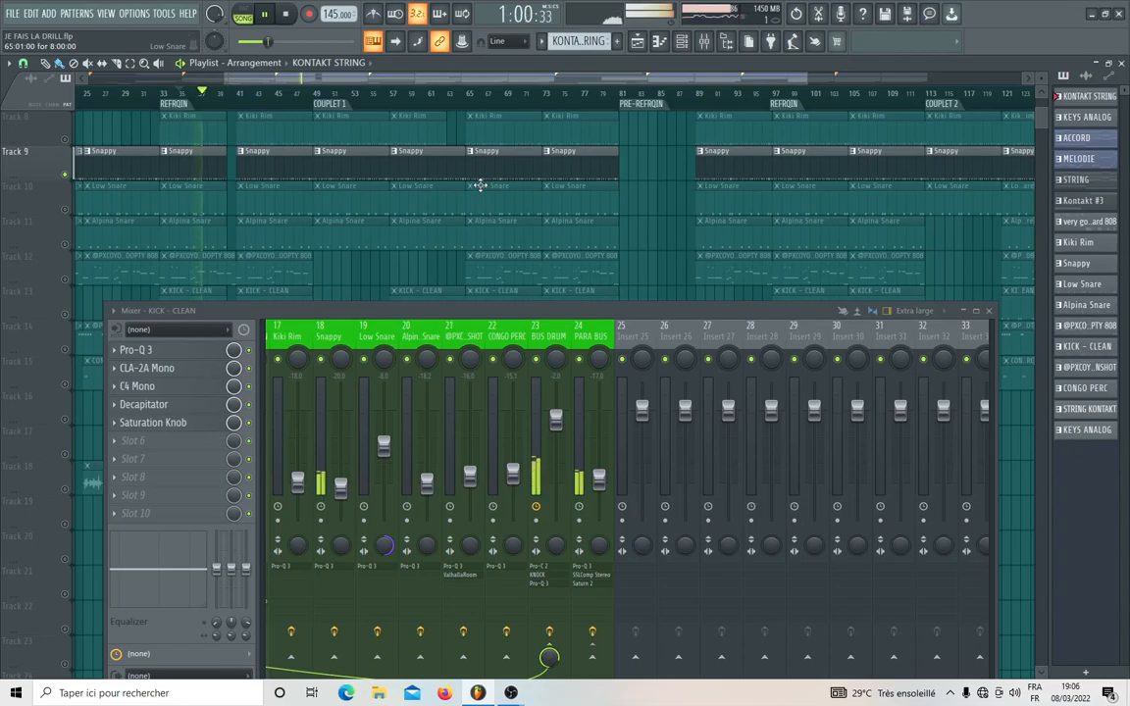
{"action": "key", "text": "space"}
{"action": "right_click", "coordinate": [65, 210]}
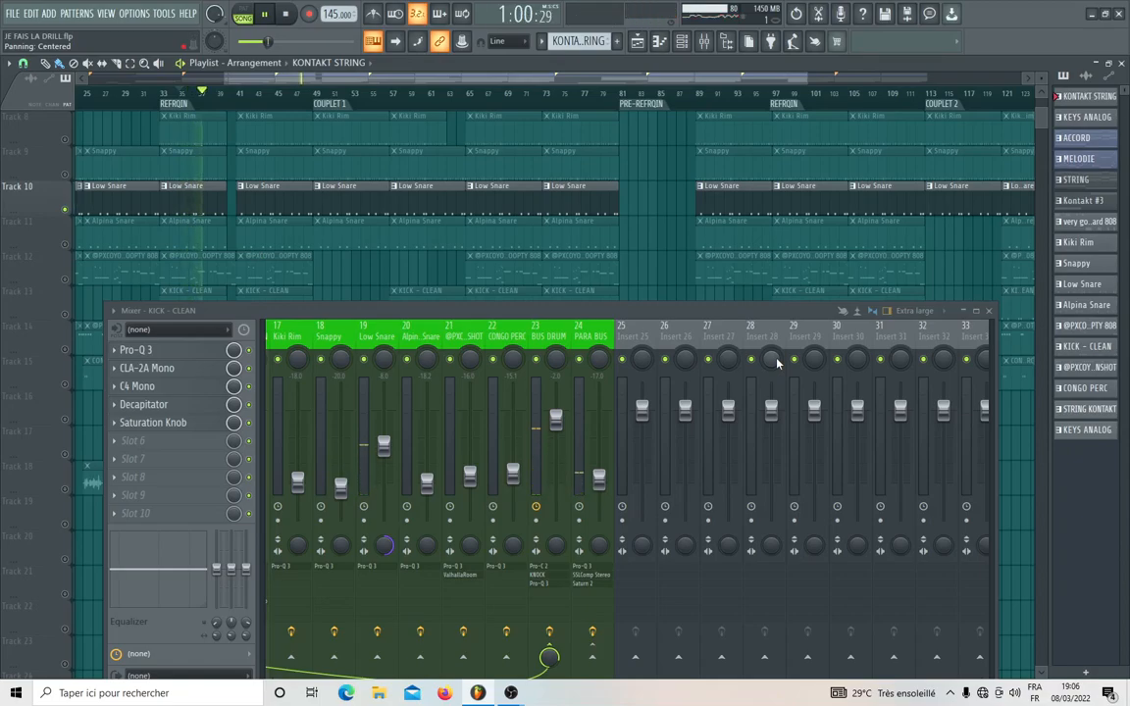
{"action": "key", "text": "space"}
Solo and play the Alpina Snare clips on Track 11 and the Kiki Rim clips on Track 8 in turn
{"action": "right_click", "coordinate": [66, 245]}
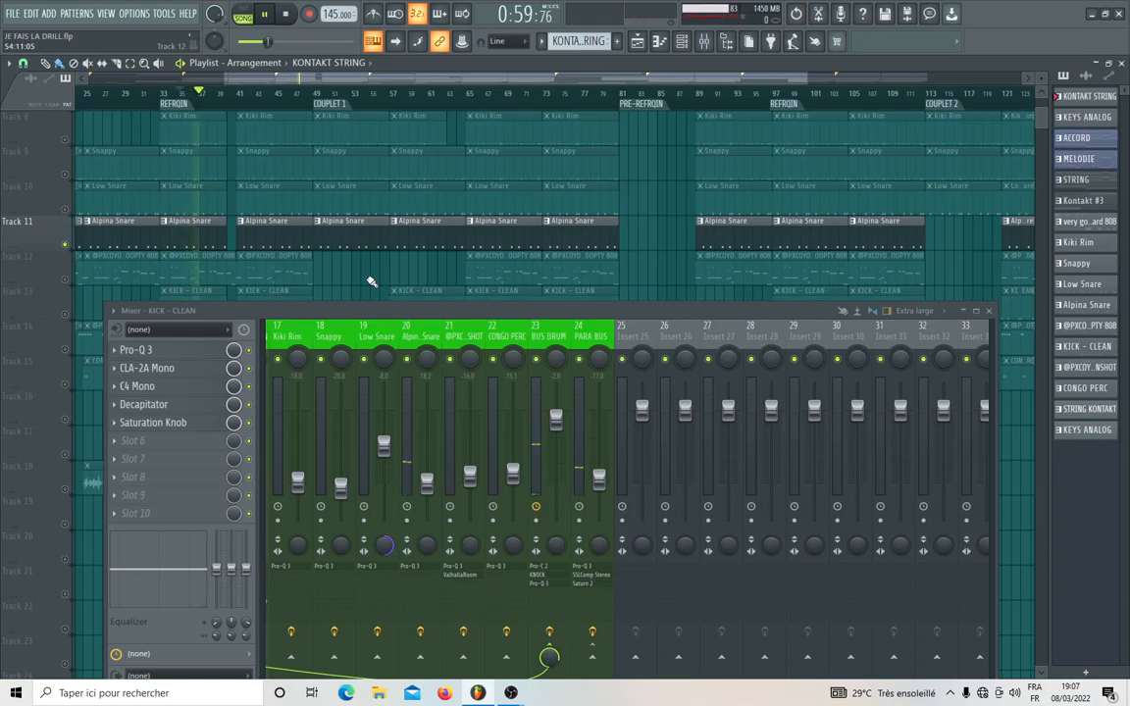
{"action": "key", "text": "space"}
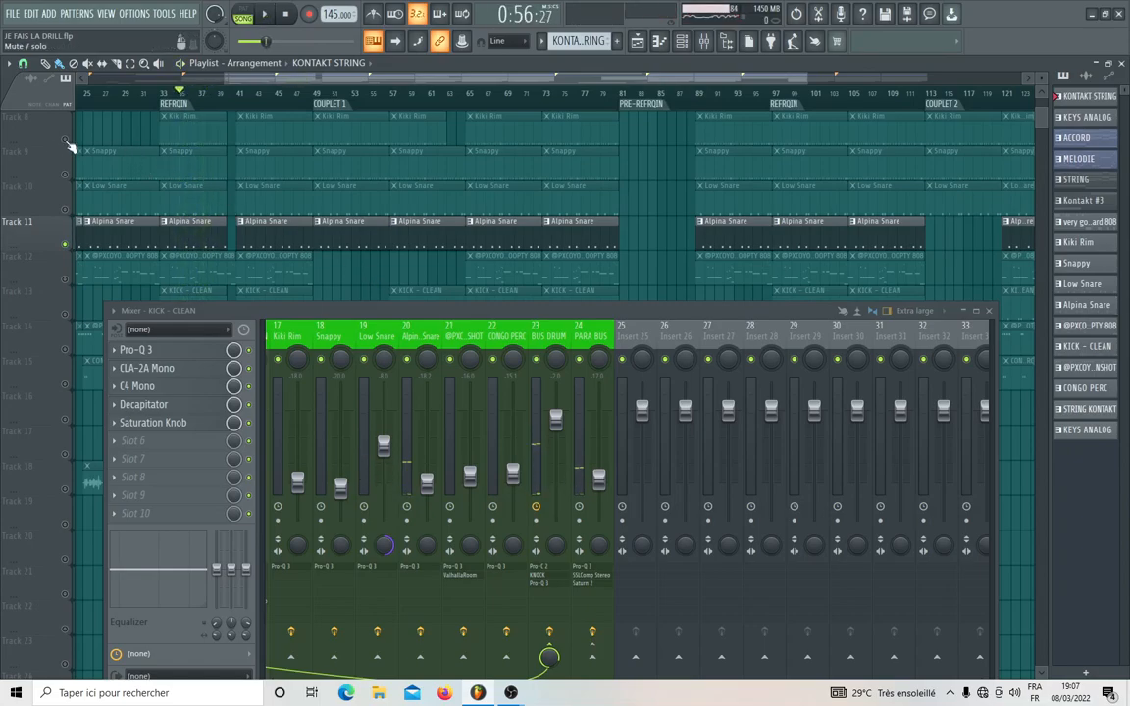
{"action": "right_click", "coordinate": [65, 140]}
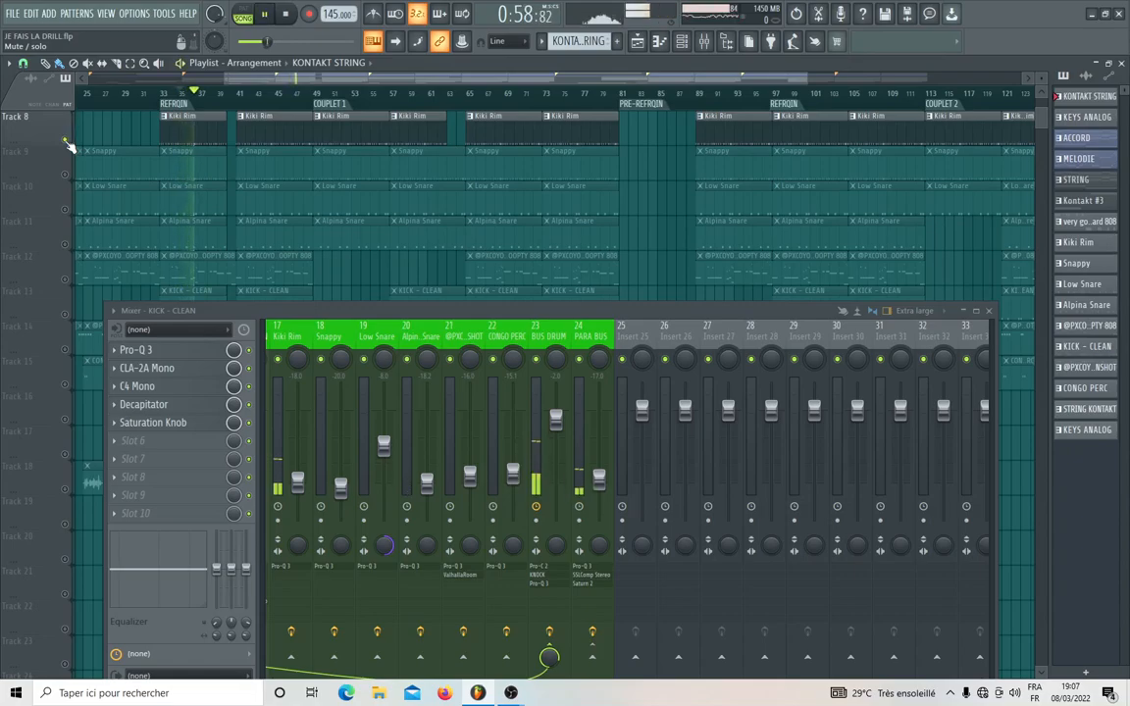
{"action": "key", "text": "space"}
Unmute Tracks 9 to 15 alongside the Kiki Rim track and play the drums together
{"action": "scroll", "coordinate": [275, 202], "scroll_direction": "up", "scroll_amount": 2}
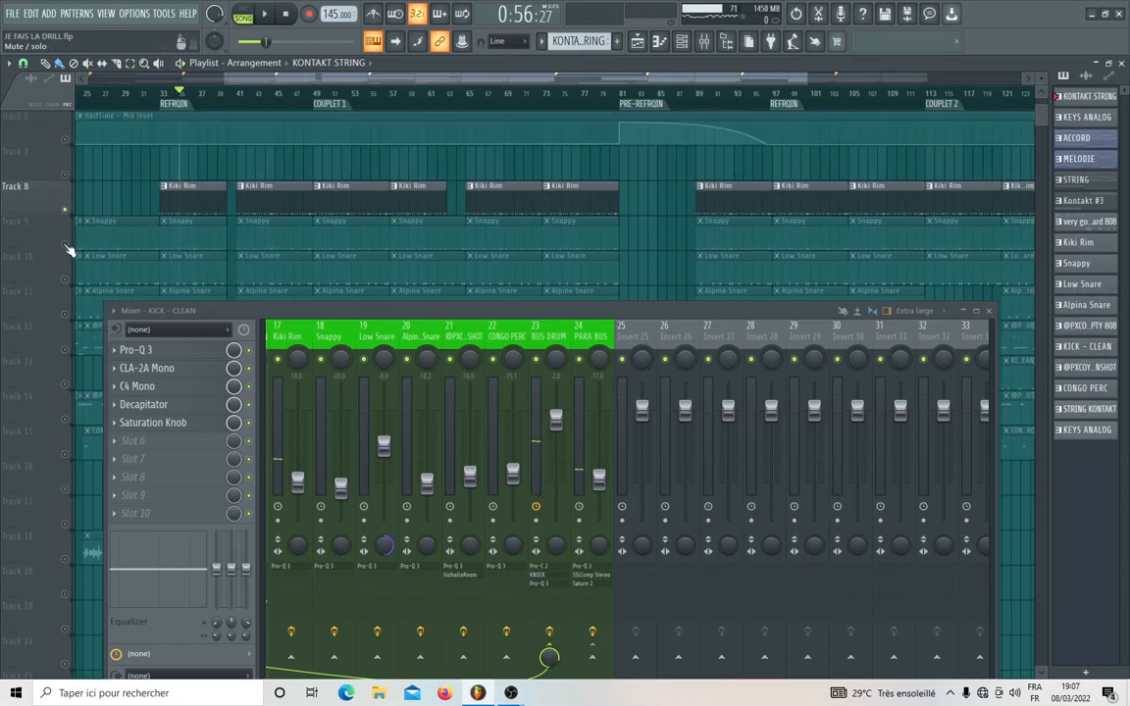
{"action": "scroll", "coordinate": [69, 249], "scroll_direction": "down", "scroll_amount": 2}
{"action": "scroll", "coordinate": [66, 255], "scroll_direction": "down", "scroll_amount": 2}
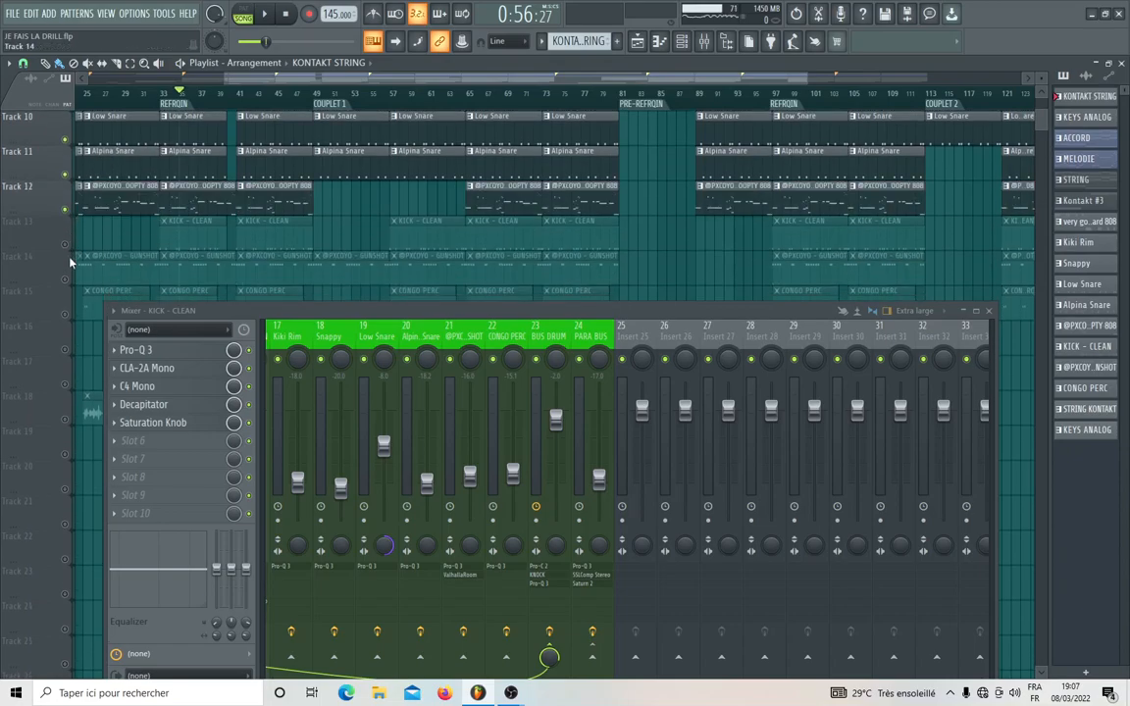
{"action": "scroll", "coordinate": [70, 247], "scroll_direction": "down", "scroll_amount": 2}
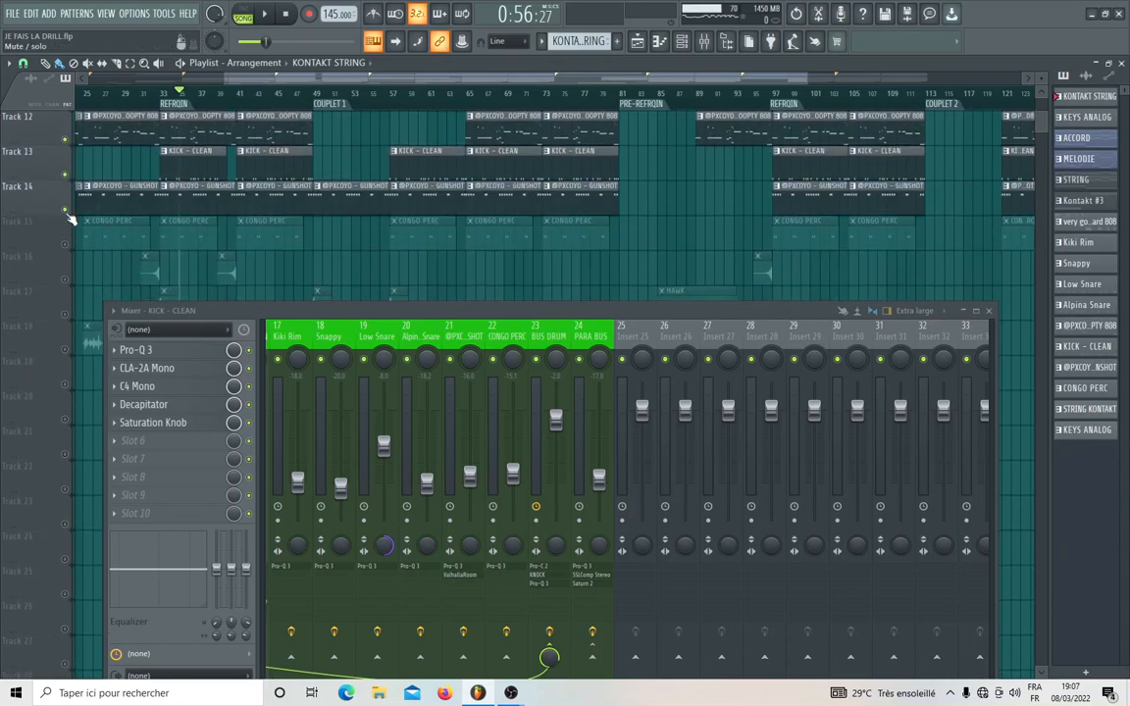
{"action": "key", "text": "space"}
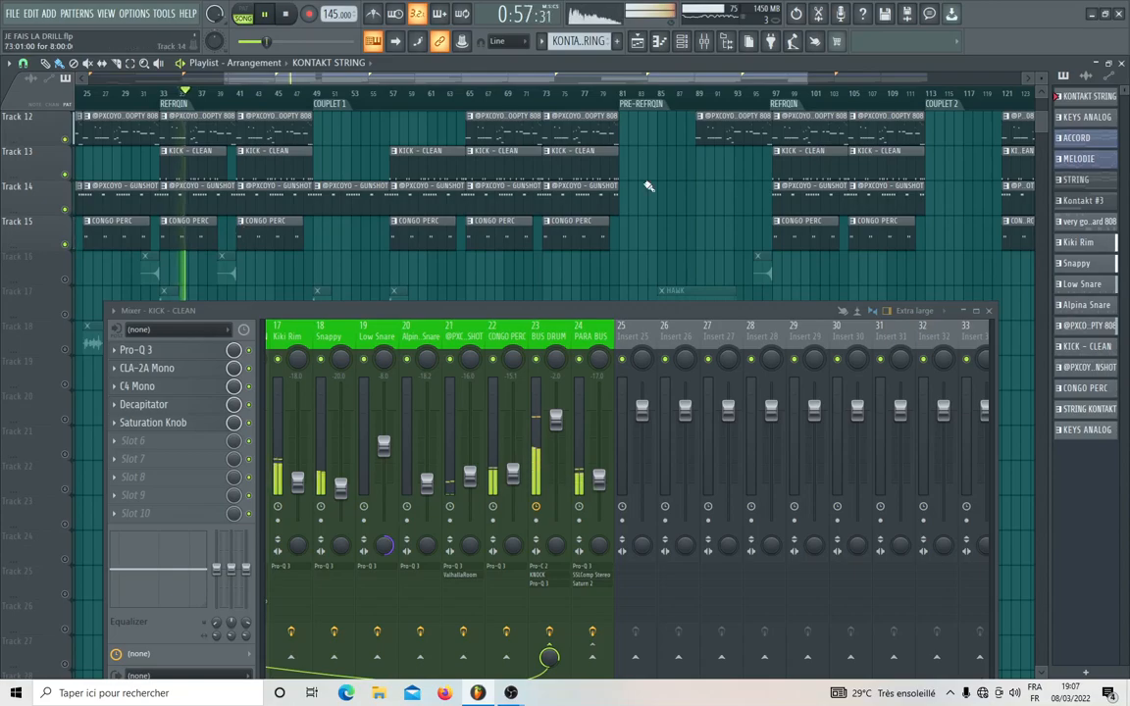
Unmute the audio clips on Tracks 16 and 17 while the drums play from the REFRQIN section
{"action": "scroll", "coordinate": [454, 96], "scroll_direction": "up", "scroll_amount": 2}
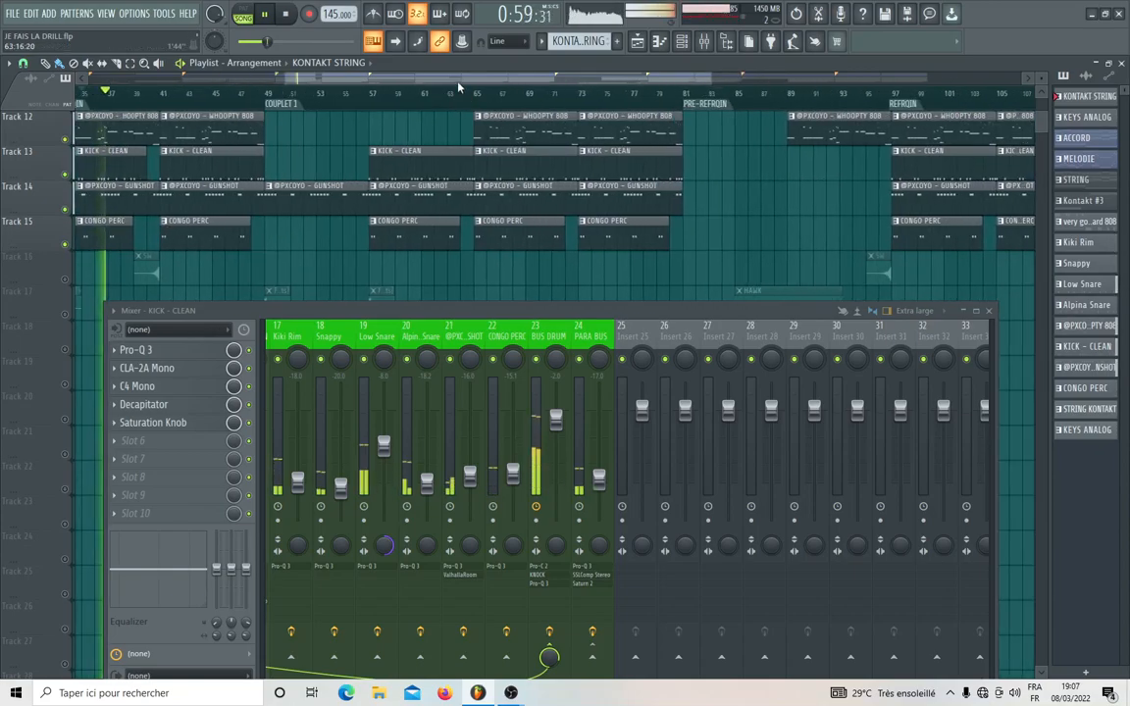
{"action": "left_click_drag", "start_coordinate": [409, 82], "coordinate": [380, 82]}
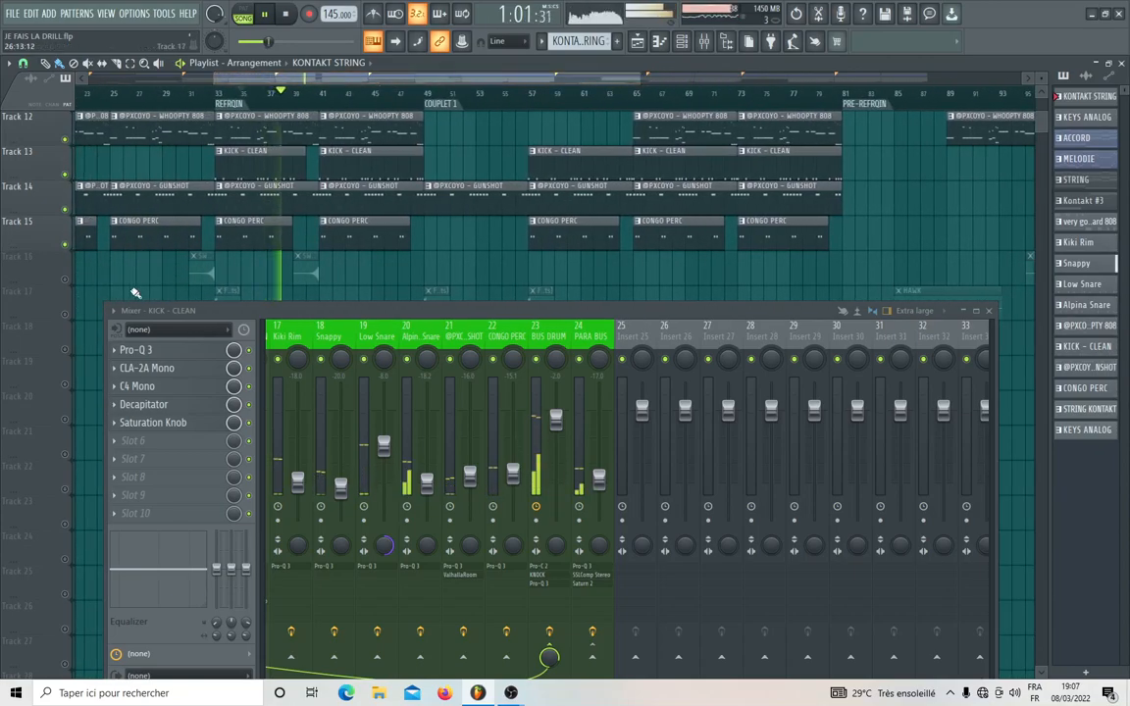
{"action": "scroll", "coordinate": [121, 272], "scroll_direction": "down", "scroll_amount": 1}
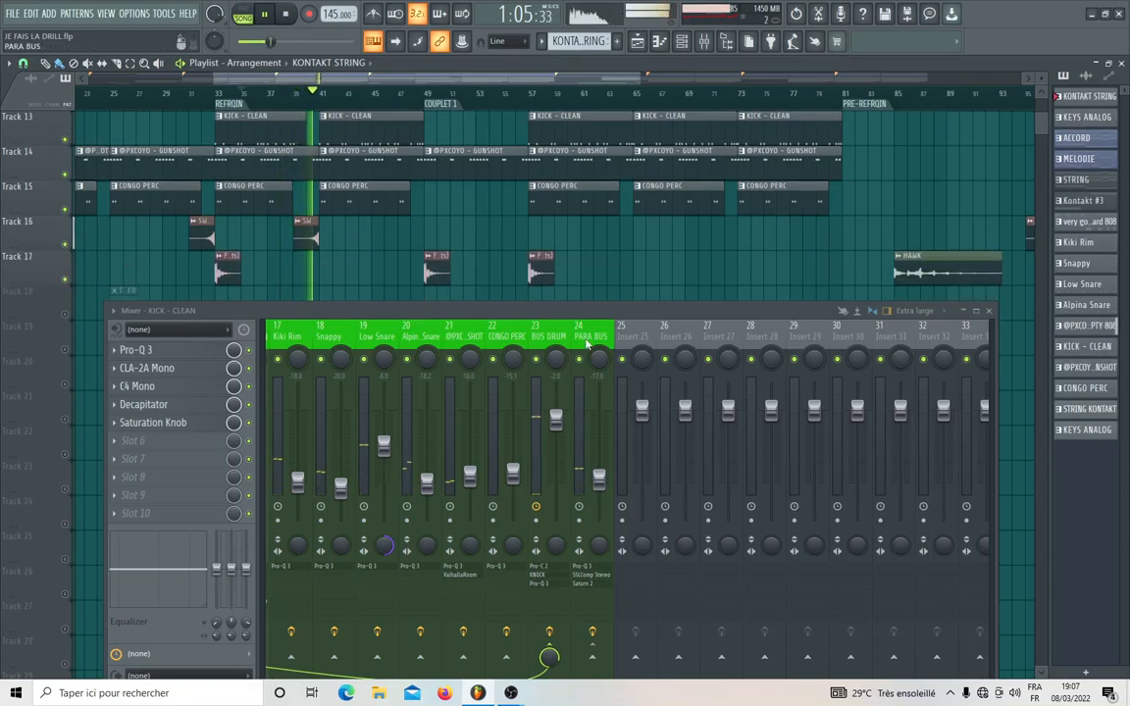
Review the drum tracks' levels in the mixer during playback, close the mixer and stop playback
{"action": "scroll", "coordinate": [582, 338], "scroll_direction": "up", "scroll_amount": 3}
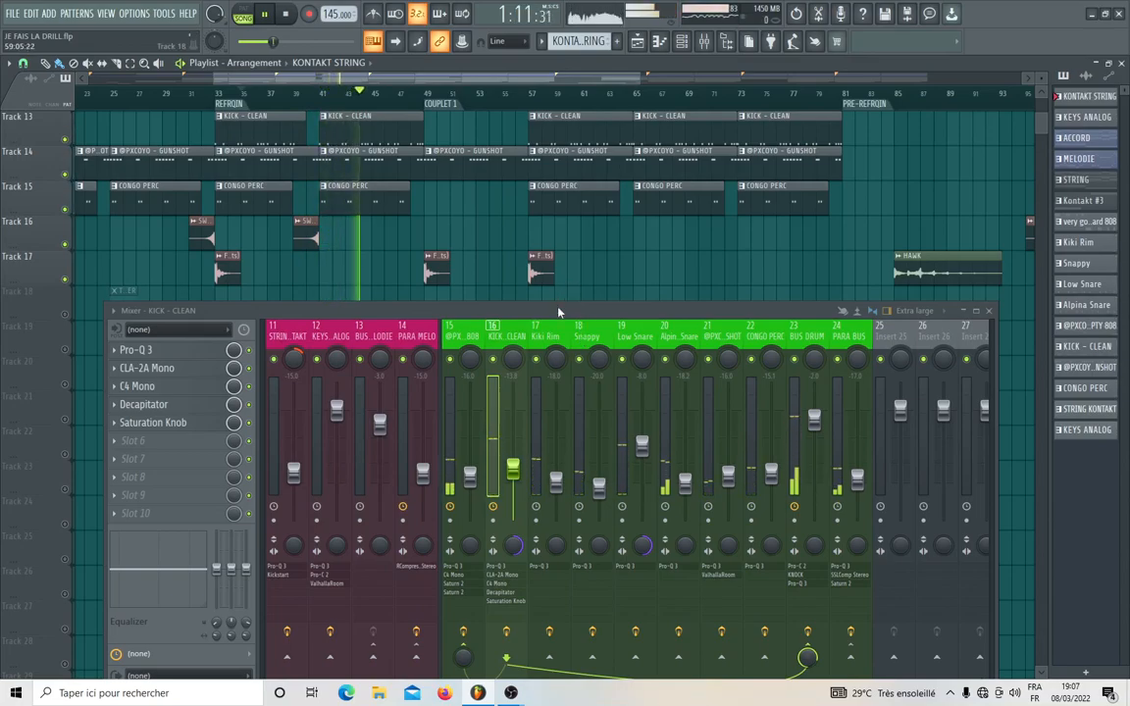
{"action": "scroll", "coordinate": [569, 228], "scroll_direction": "up", "scroll_amount": 2}
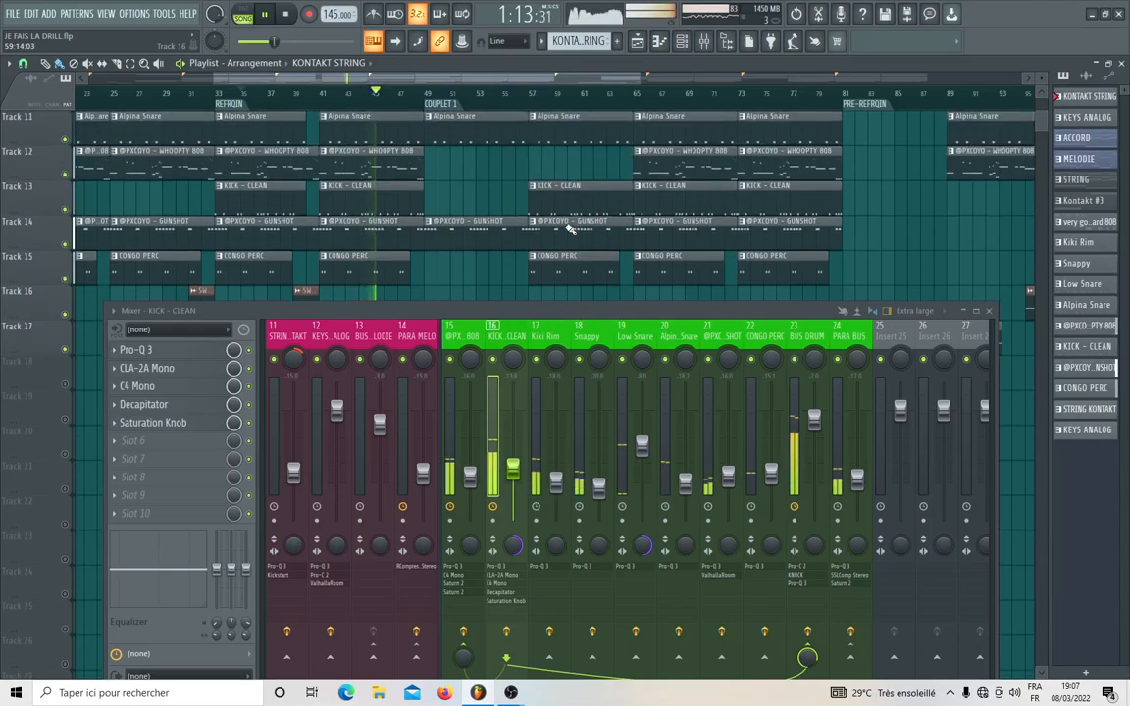
{"action": "left_click", "coordinate": [991, 312]}
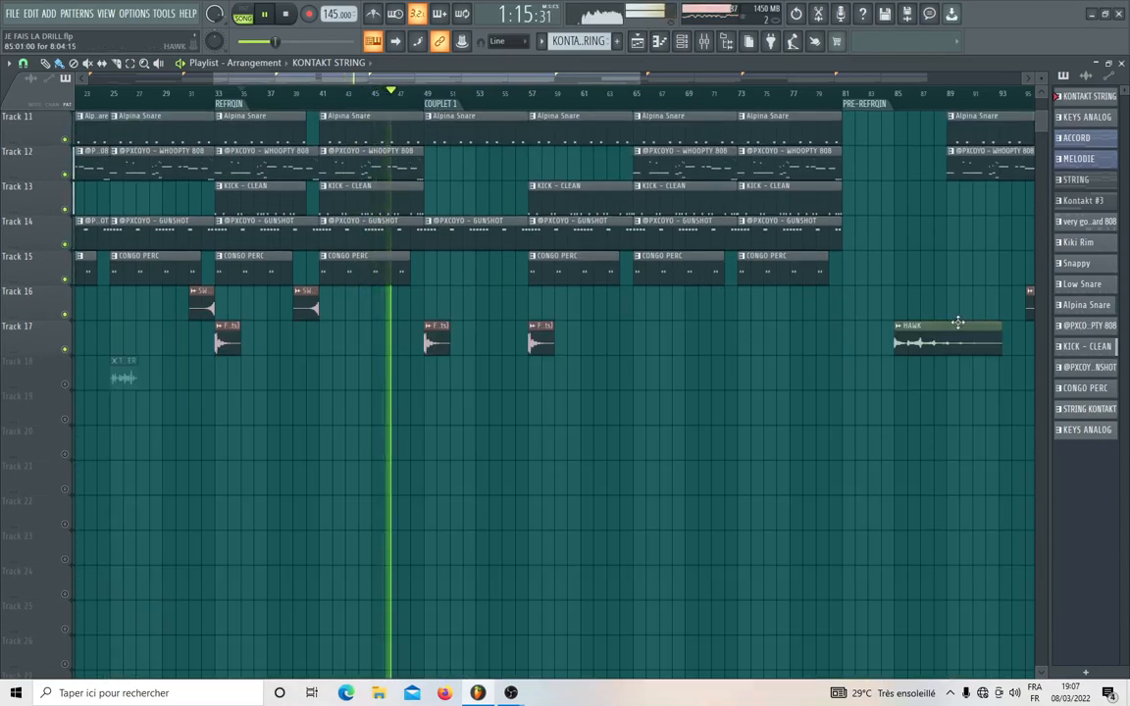
{"action": "scroll", "coordinate": [958, 321], "scroll_direction": "up", "scroll_amount": 5}
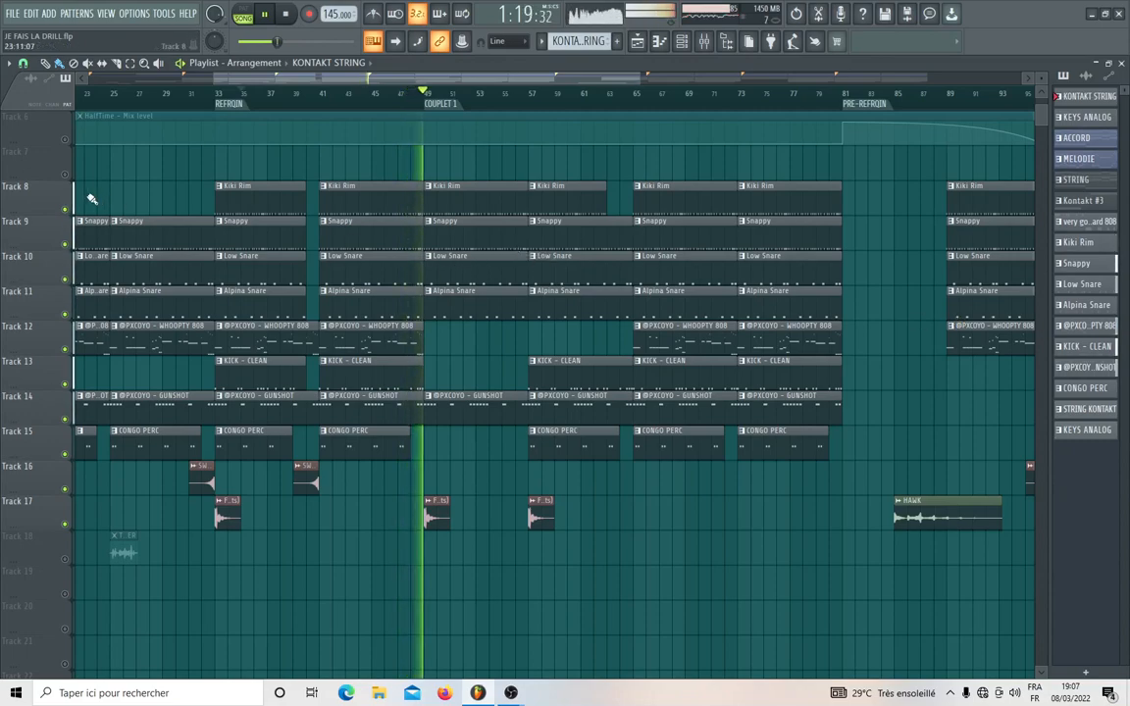
{"action": "key", "text": "space"}
Unmute all playlist tracks so the melodic tracks are active together with the drums
{"action": "scroll", "coordinate": [121, 191], "scroll_direction": "up", "scroll_amount": 4}
{"action": "scroll", "coordinate": [124, 193], "scroll_direction": "up", "scroll_amount": 1}
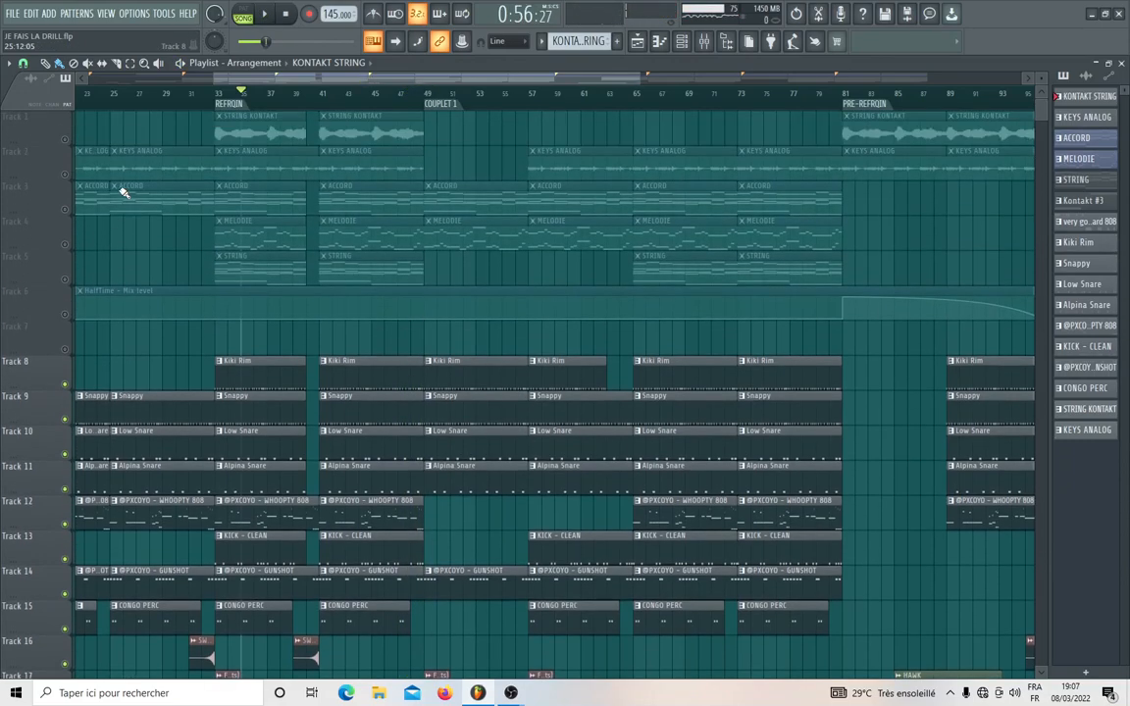
{"action": "right_click", "coordinate": [67, 139]}
{"action": "right_click", "coordinate": [68, 139]}
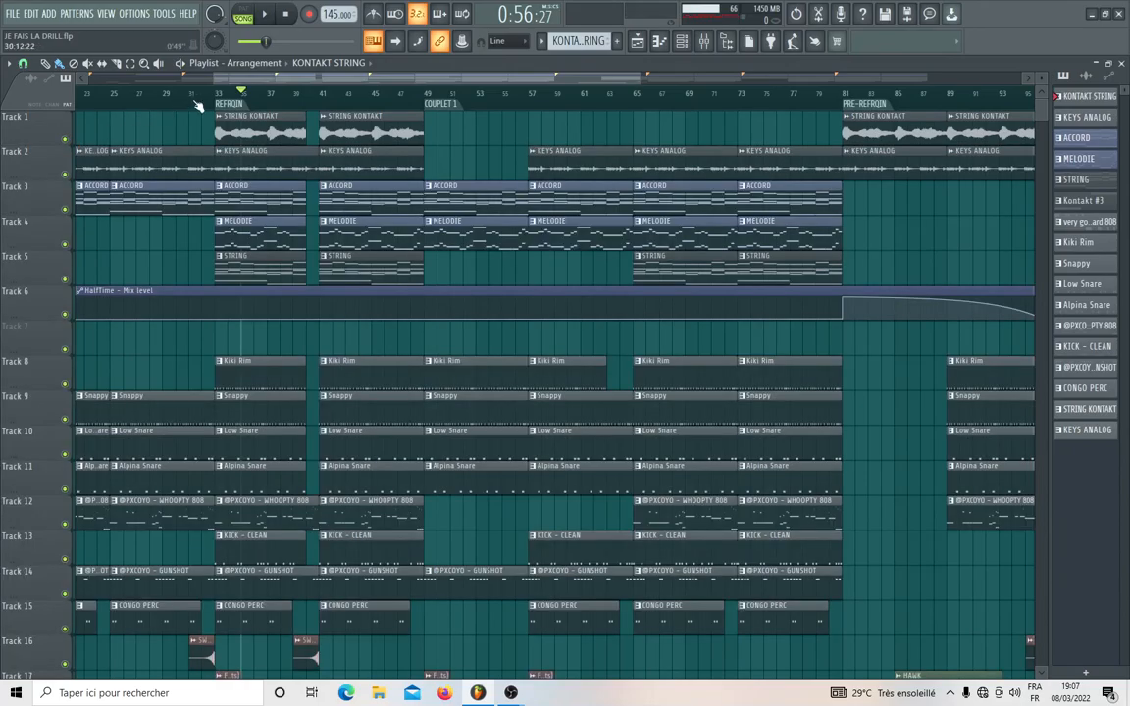
Play the full arrangement from bar 25 in the first PRE-REFRQIN section
{"action": "left_click_drag", "start_coordinate": [212, 78], "coordinate": [83, 79]}
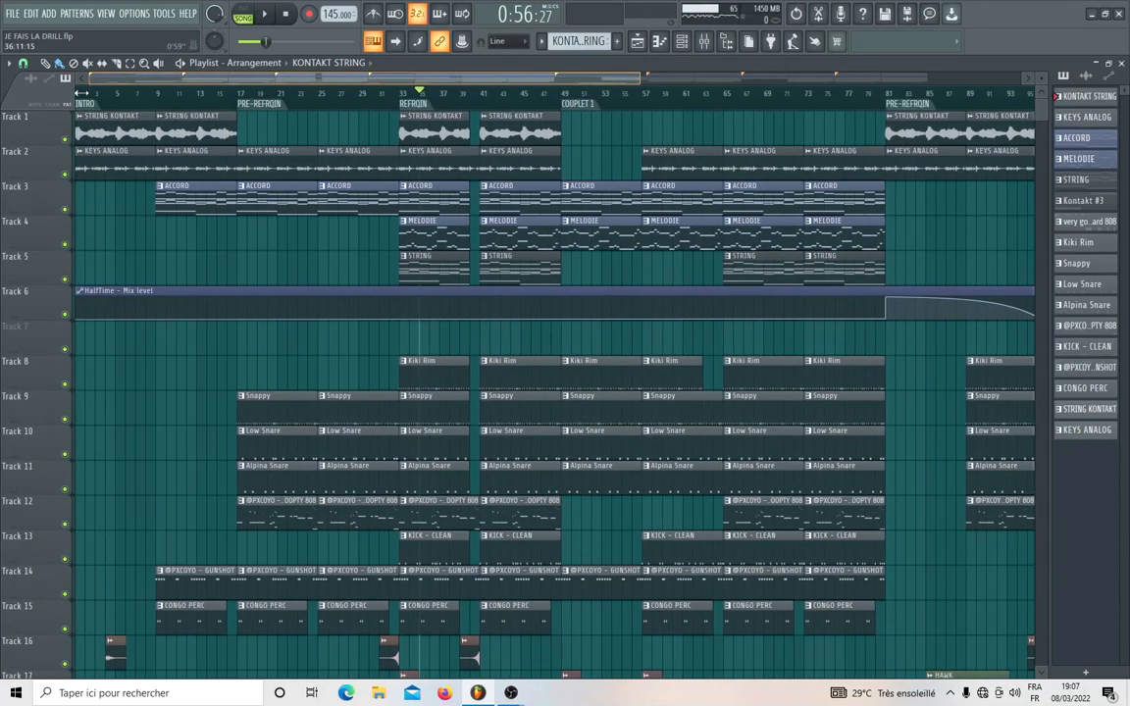
{"action": "left_click", "coordinate": [322, 106]}
{"action": "key", "text": "space"}
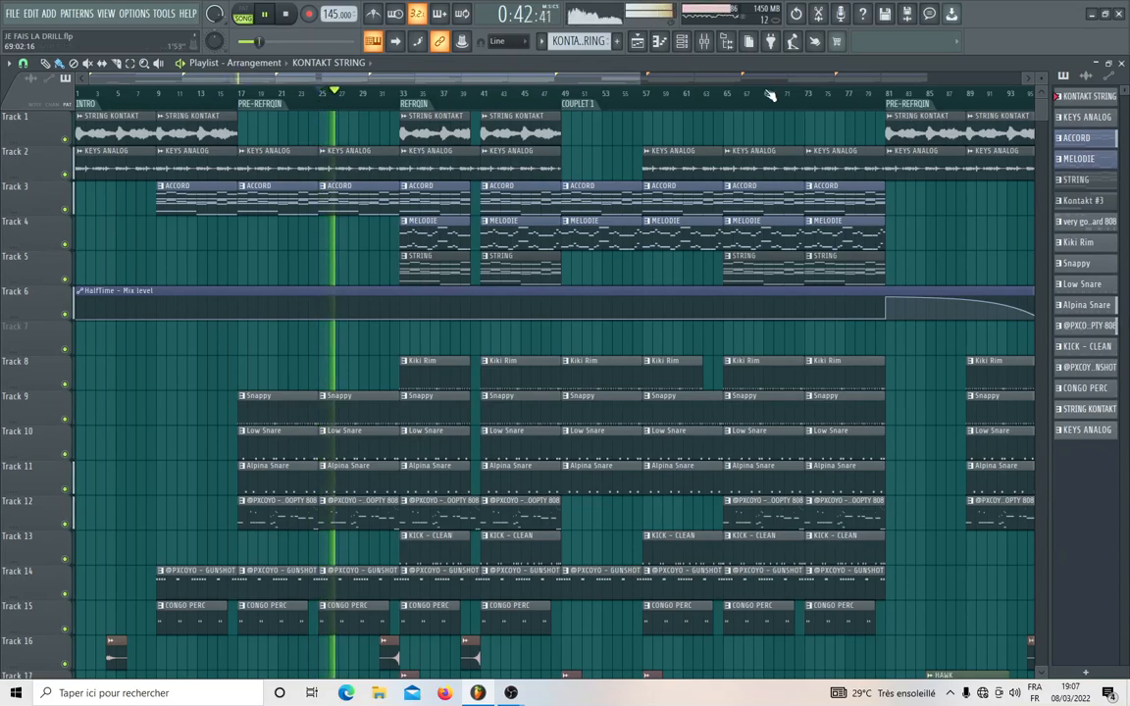
Unmute the ALL MELO track in the mixer and replay the beat from bar 25
{"action": "key", "text": "F9"}
{"action": "key", "text": "space"}
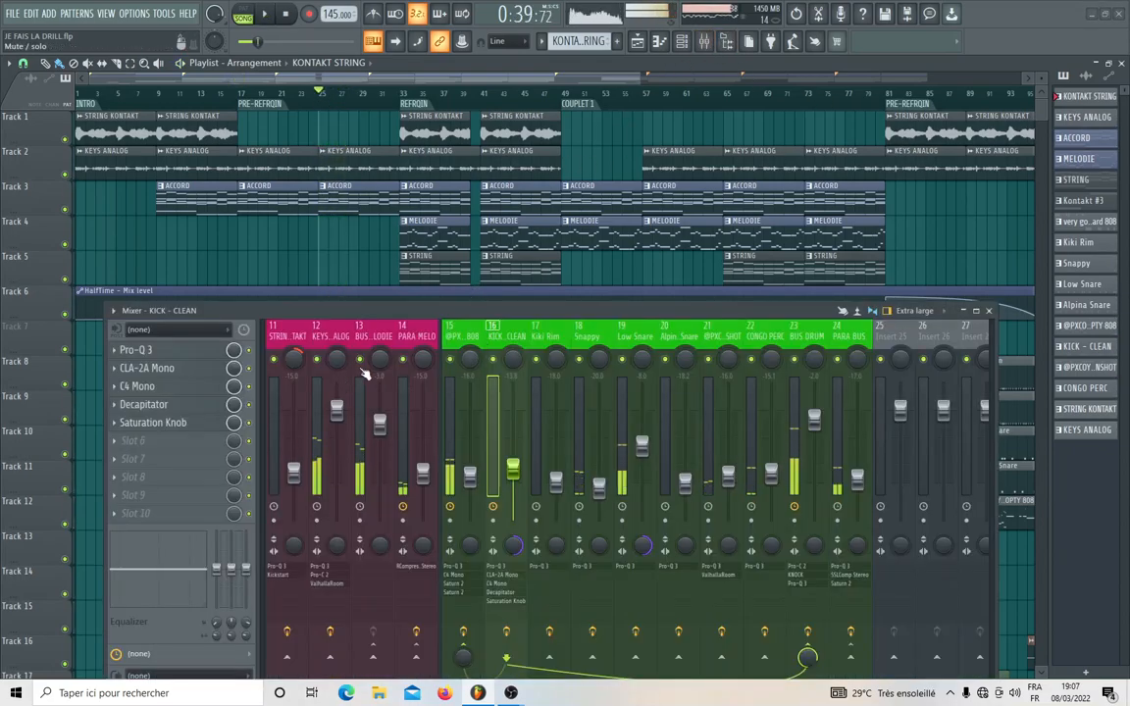
{"action": "scroll", "coordinate": [592, 373], "scroll_direction": "up", "scroll_amount": 10}
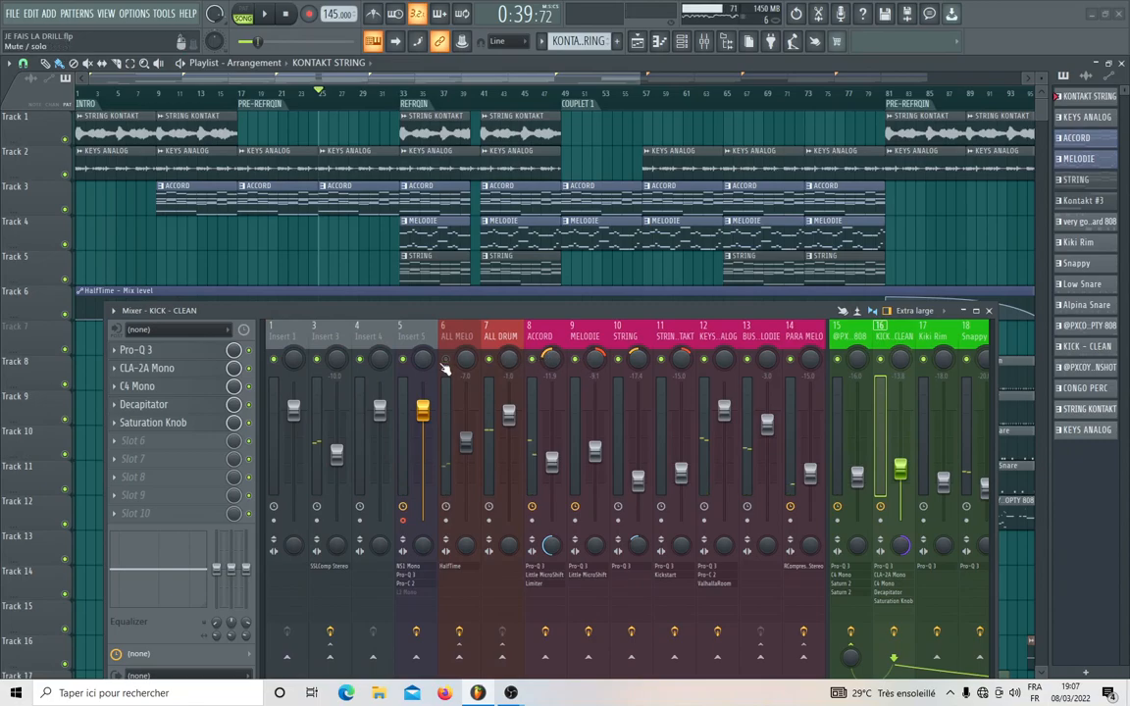
{"action": "key", "text": "space"}
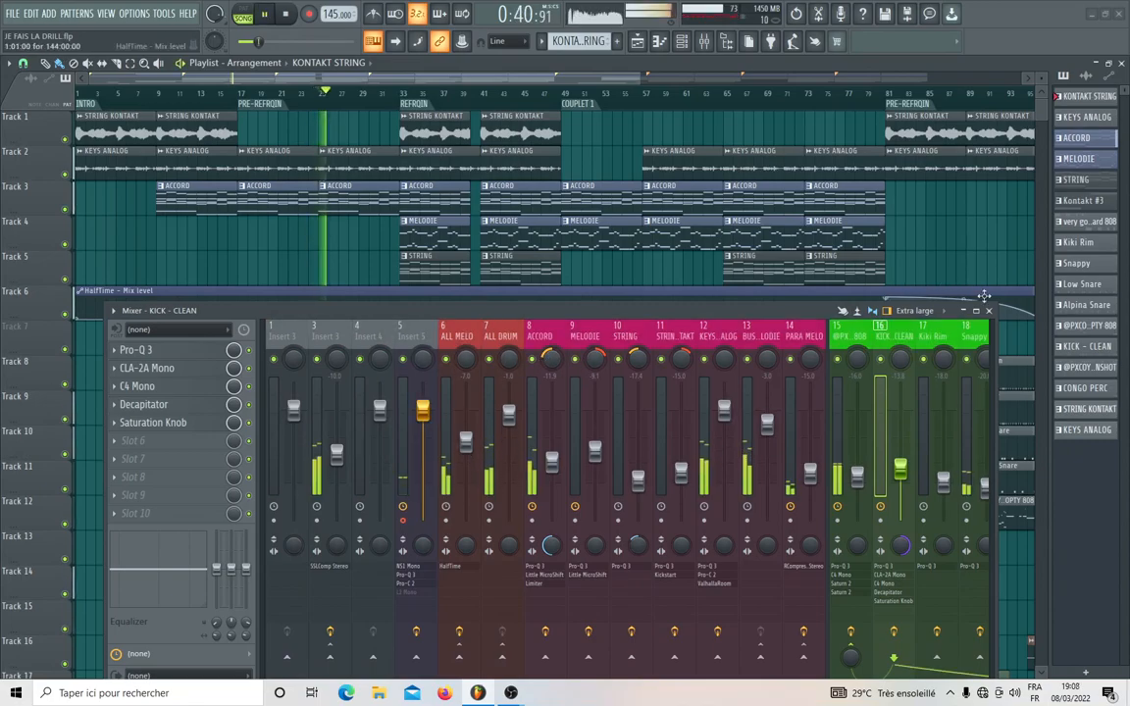
Close the mixer, fit the whole arrangement from INTRO to FIN in the playlist, and play the beat, restarting it from bar 25
{"action": "left_click", "coordinate": [988, 310]}
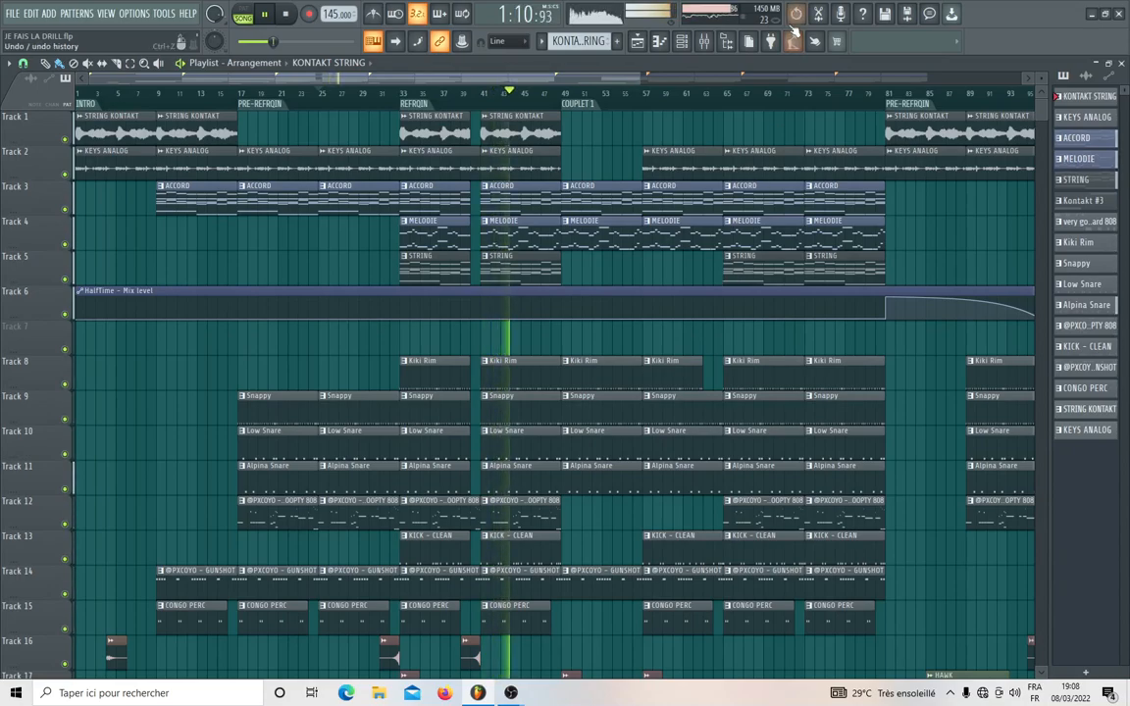
{"action": "scroll", "coordinate": [624, 101], "scroll_direction": "down", "scroll_amount": 3}
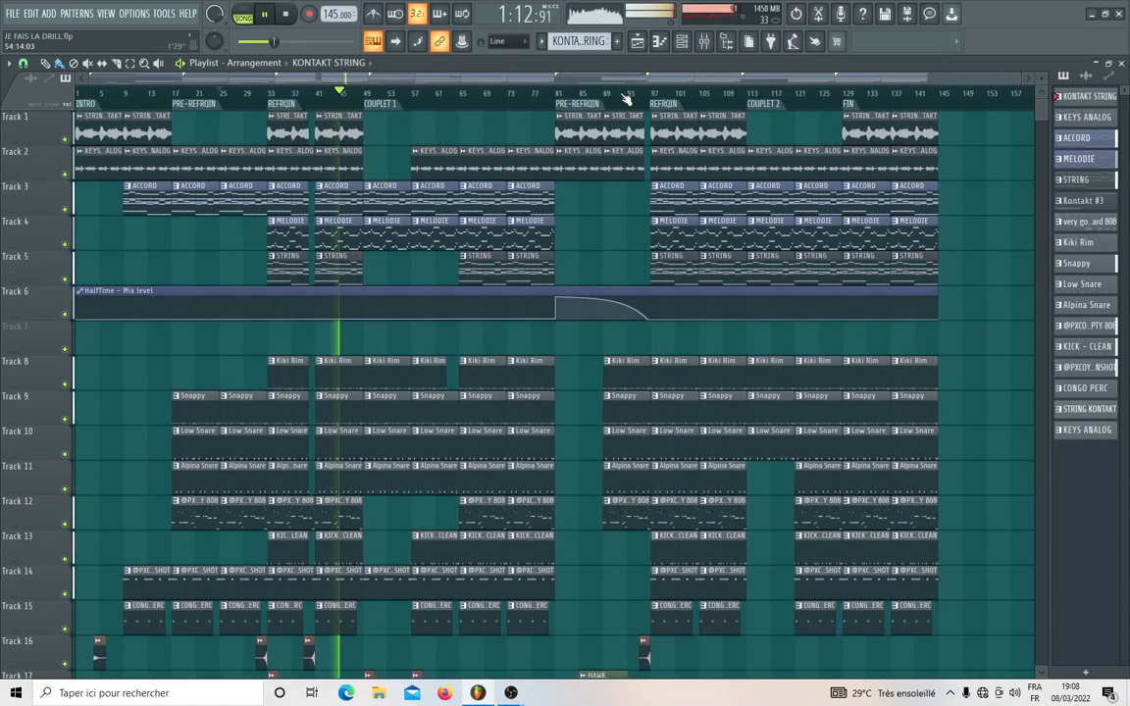
{"action": "scroll", "coordinate": [624, 101], "scroll_direction": "down", "scroll_amount": 2}
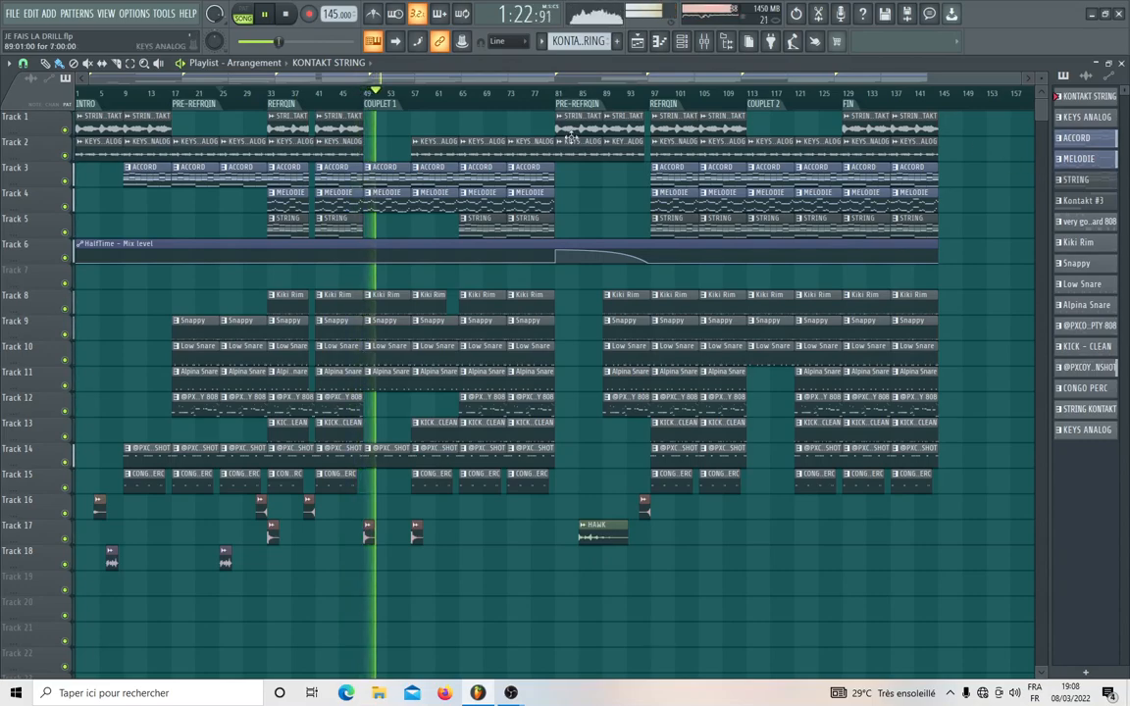
{"action": "key", "text": "space"}
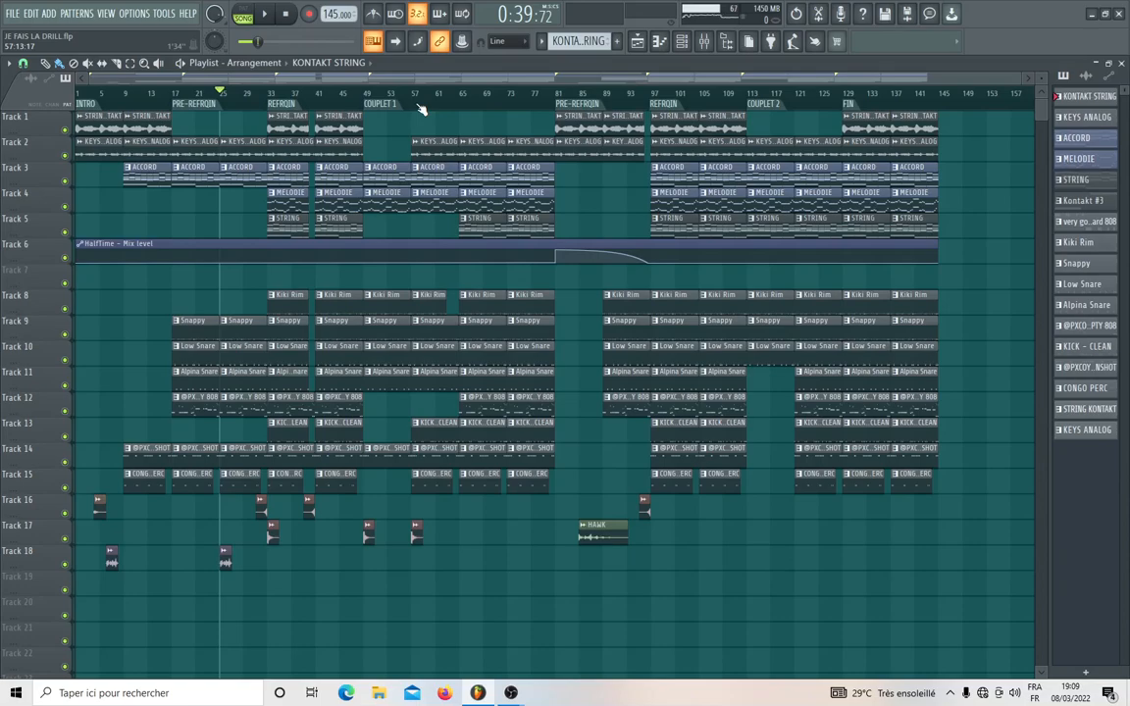
{"action": "key", "text": "space"}
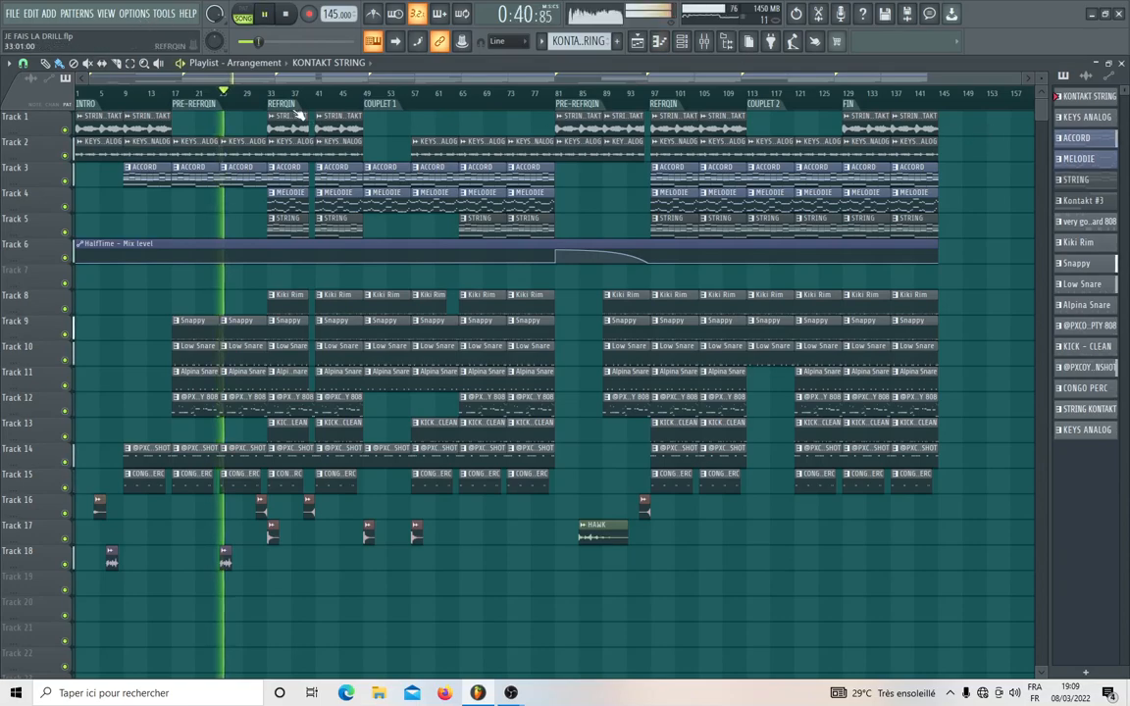